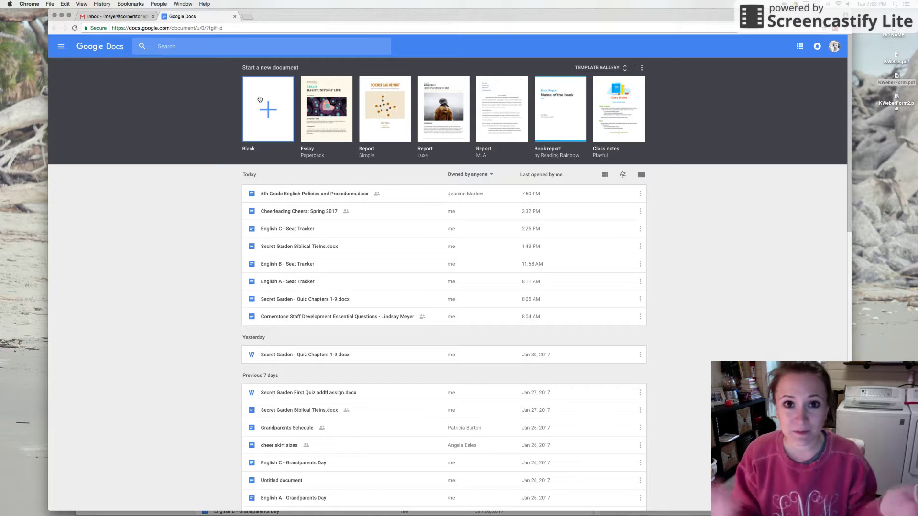
# - Create a new blank document from the Docs home page
pyautogui.click(268, 100)
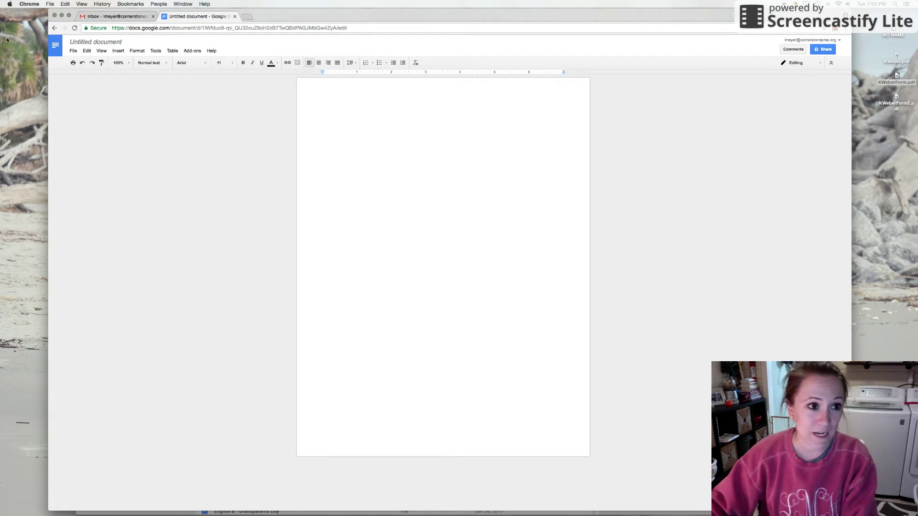
# - Rename the document to 'HTE: Formatting Example'
pyautogui.click(105, 41)
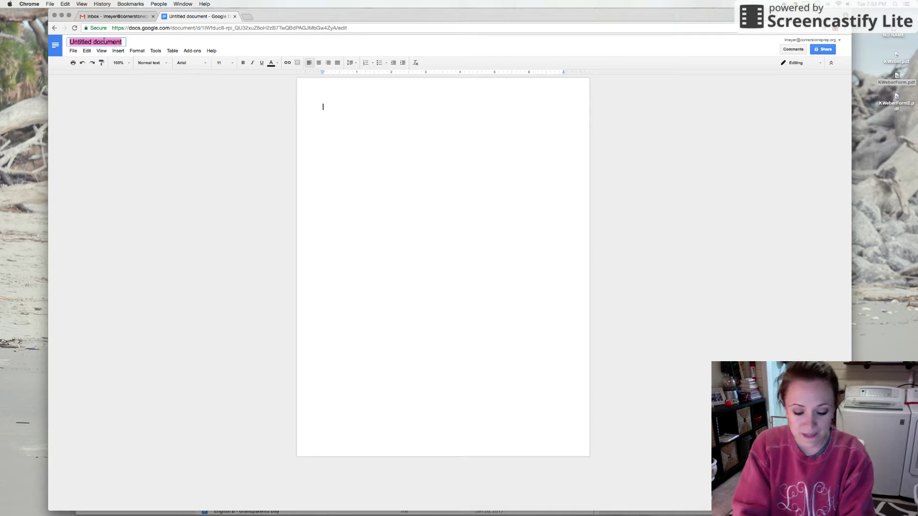
pyautogui.write('HTM')
pyautogui.press('BackSpace')
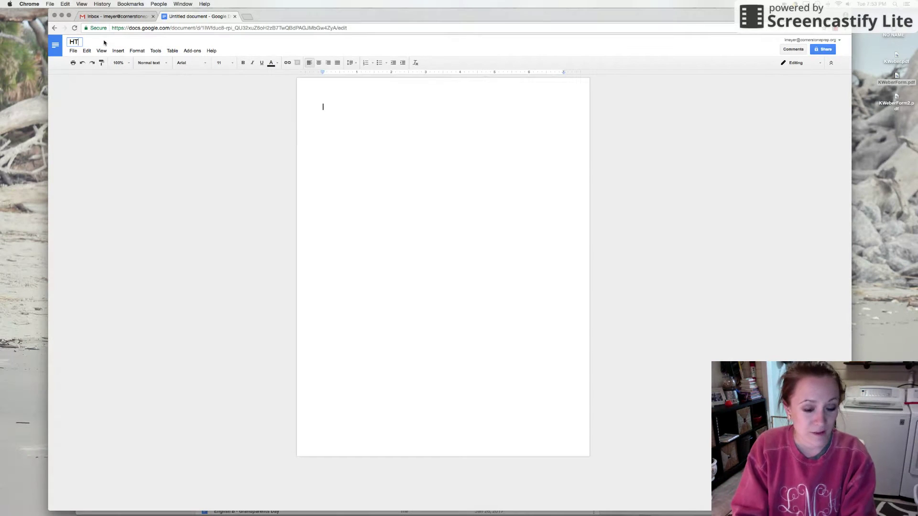
pyautogui.write('E: Formatt')
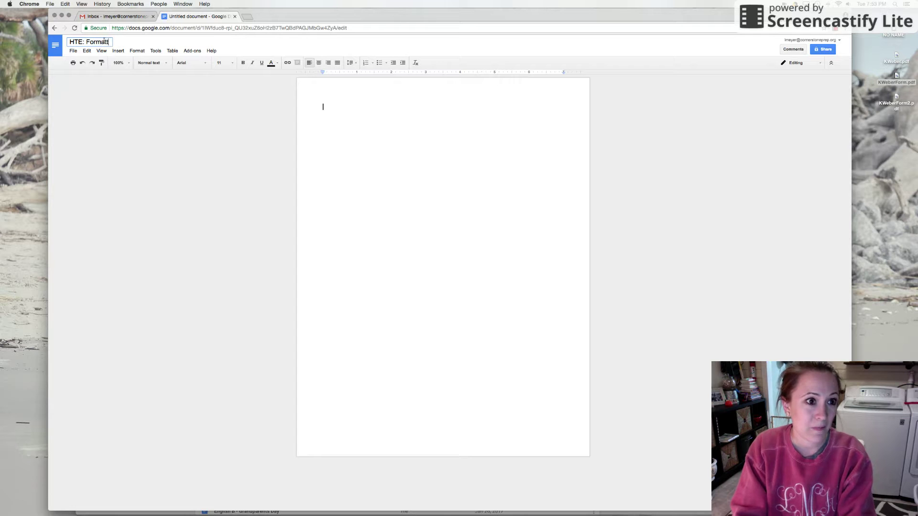
pyautogui.write('ing Example')
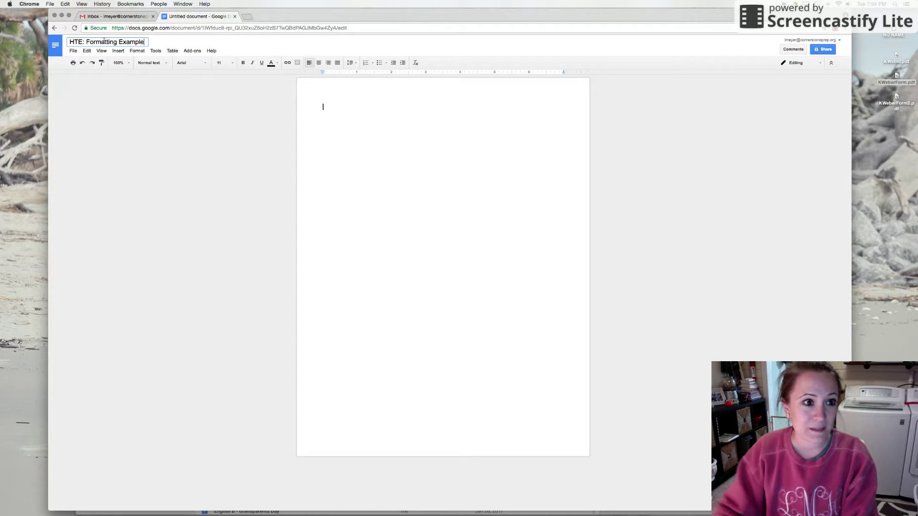
pyautogui.click(358, 107)
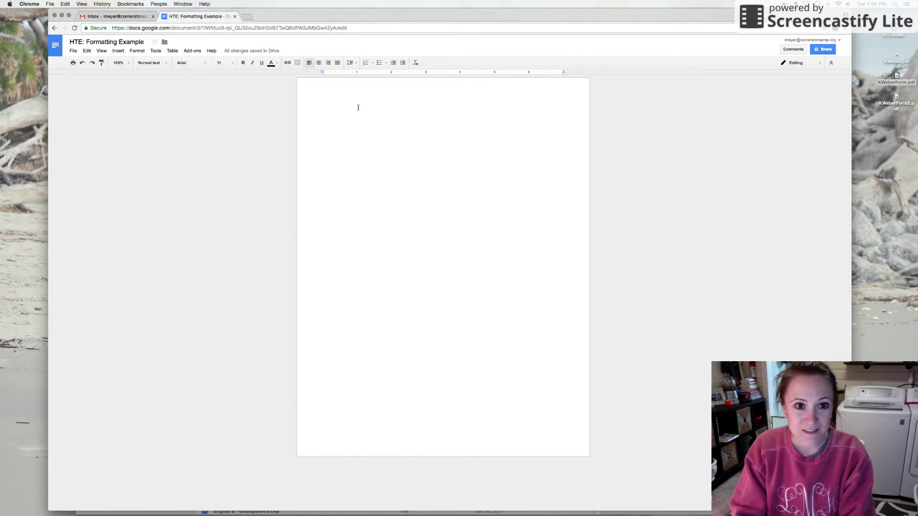
# - Type the teacher's name on the first line and format it Times New Roman, size 12
pyautogui.write('Mrs. Meyer')
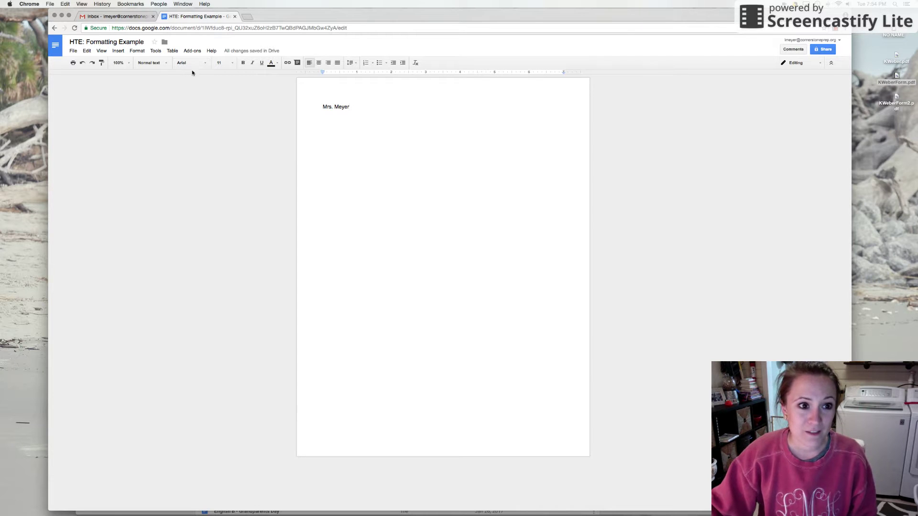
pyautogui.doubleClick(336, 108)
pyautogui.tripleClick(336, 108)
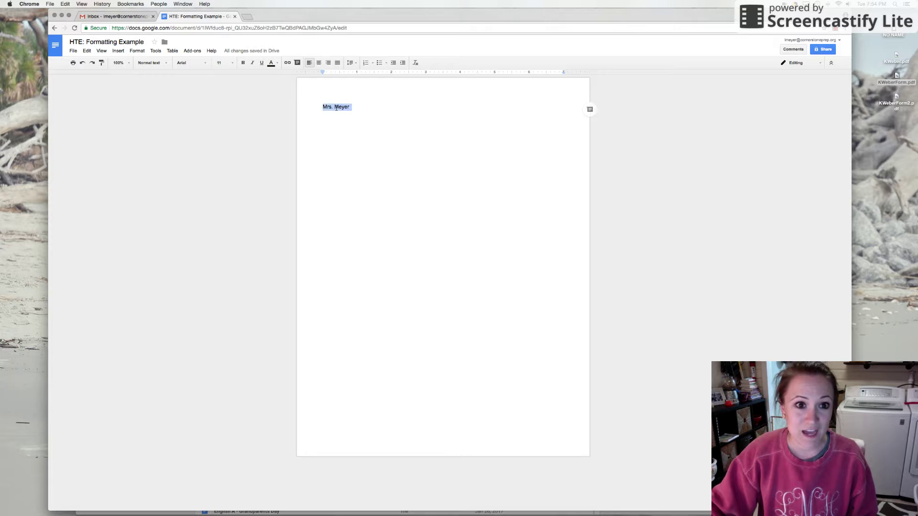
pyautogui.click(204, 62)
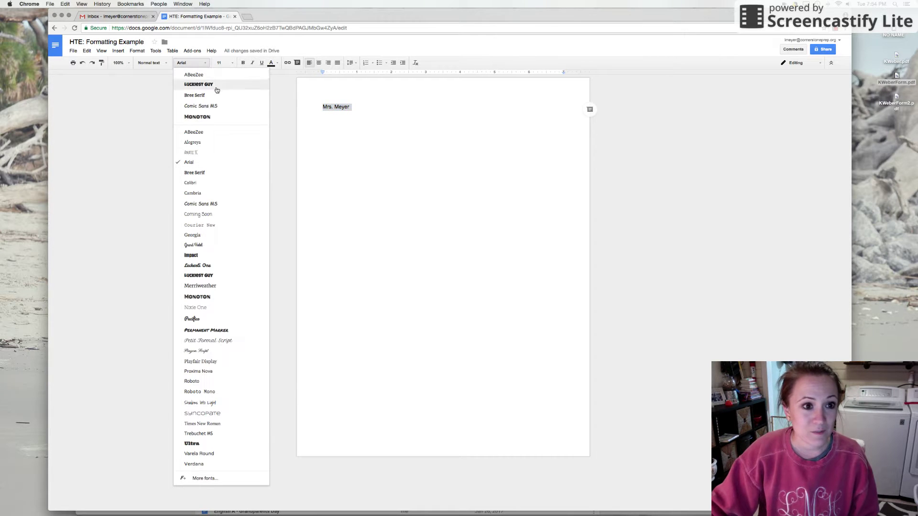
pyautogui.click(203, 424)
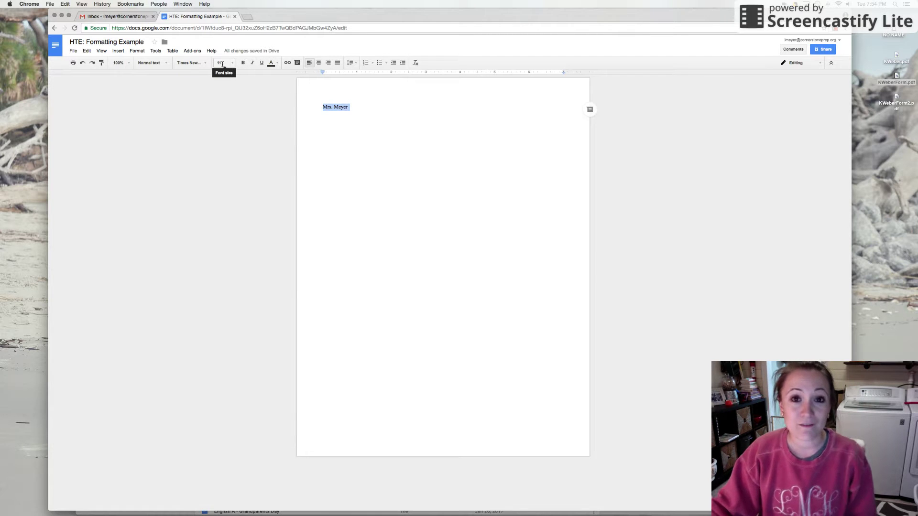
pyautogui.click(222, 63)
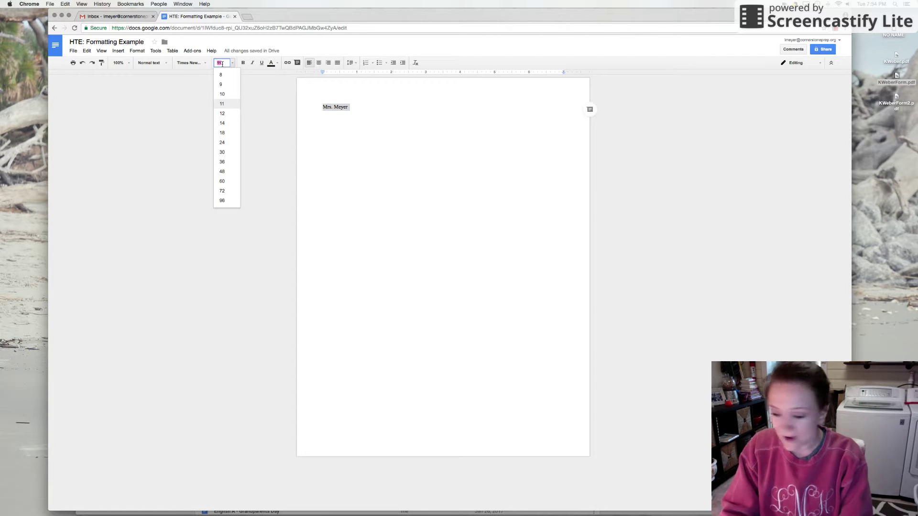
pyautogui.write('12')
pyautogui.press('Return')
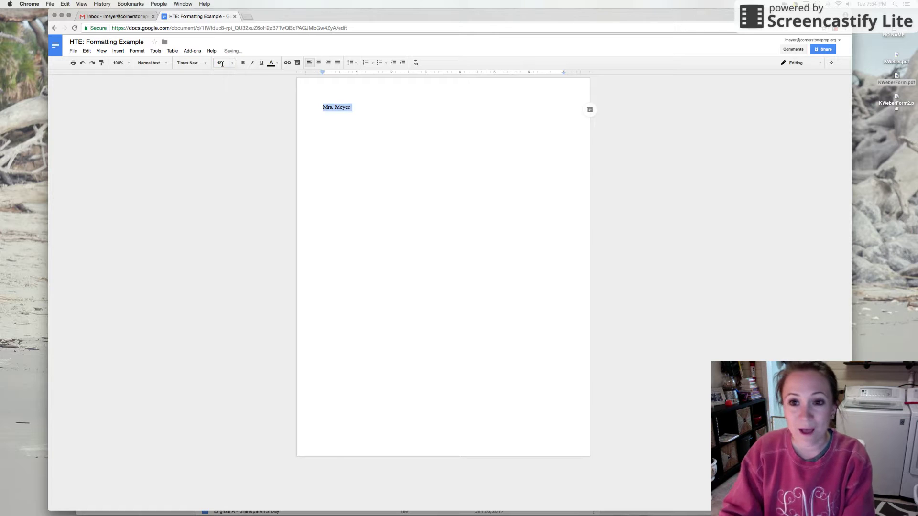
pyautogui.click(359, 104)
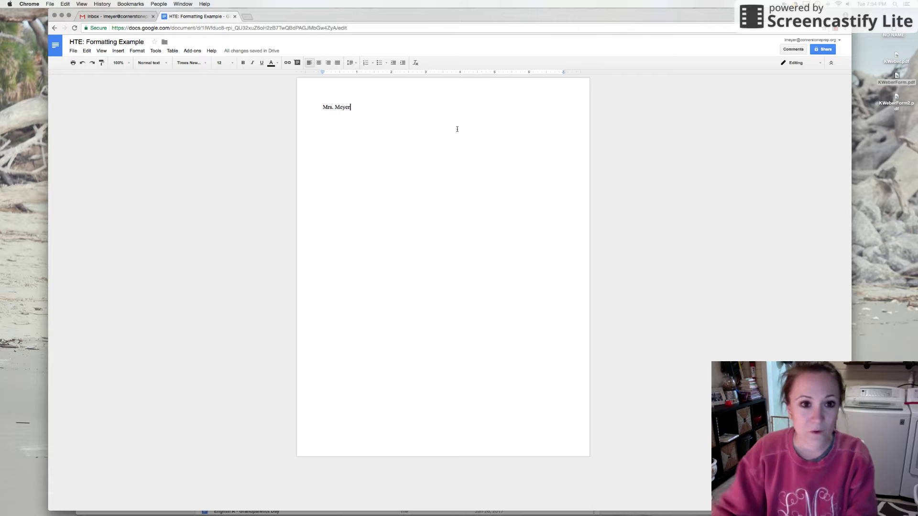
# - Try right and left alignment on the name line, finishing with it centered
pyautogui.click(327, 63)
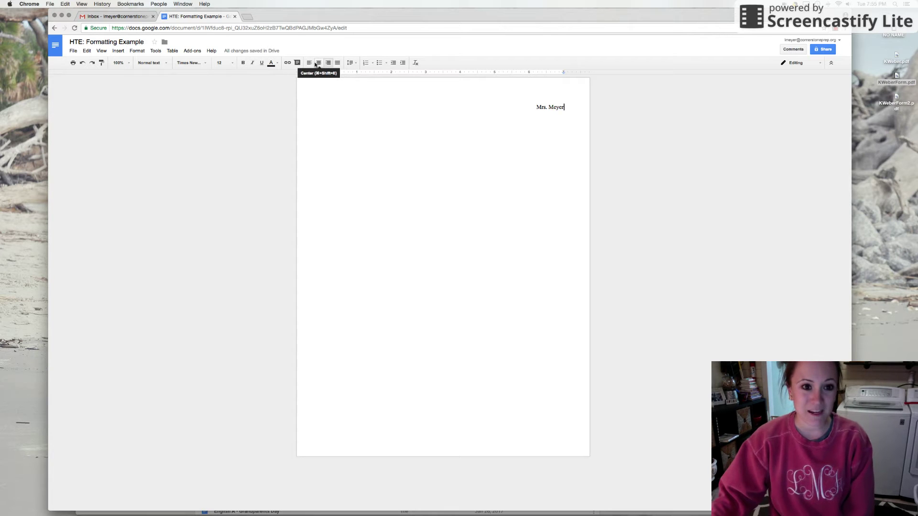
pyautogui.click(310, 64)
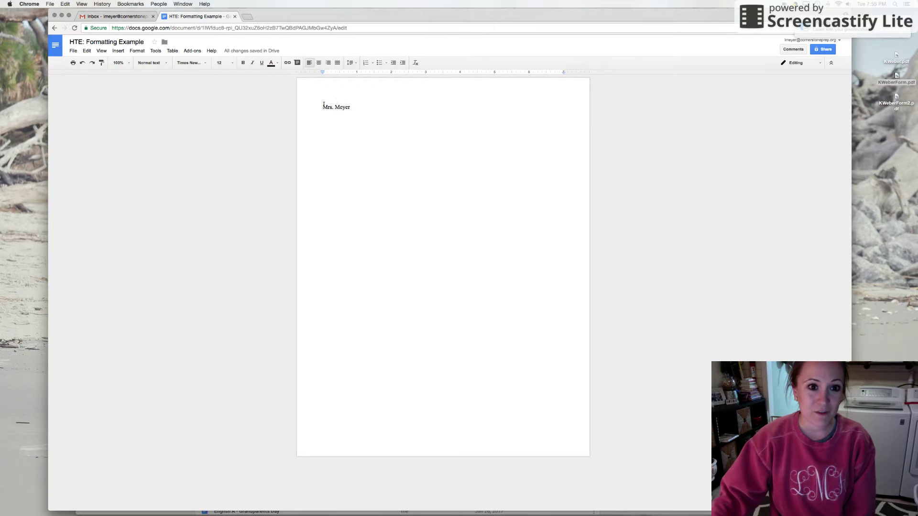
pyautogui.click(328, 63)
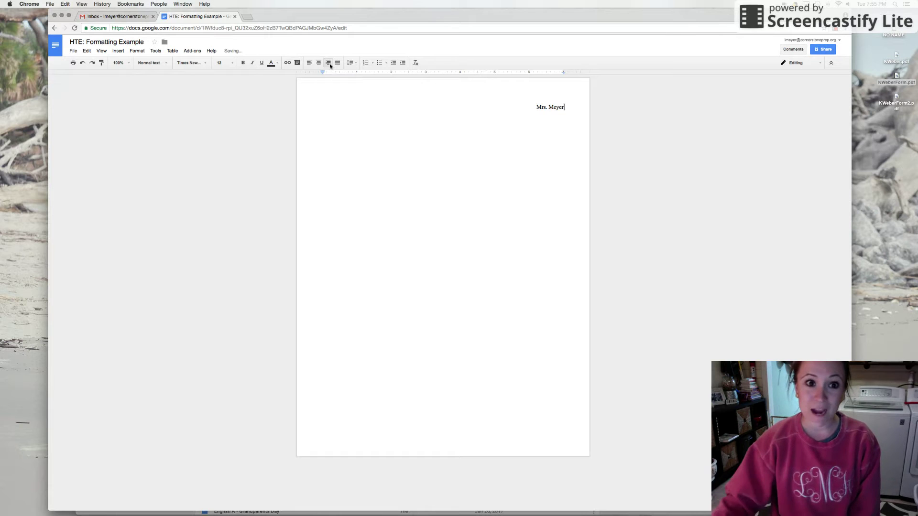
pyautogui.click(319, 63)
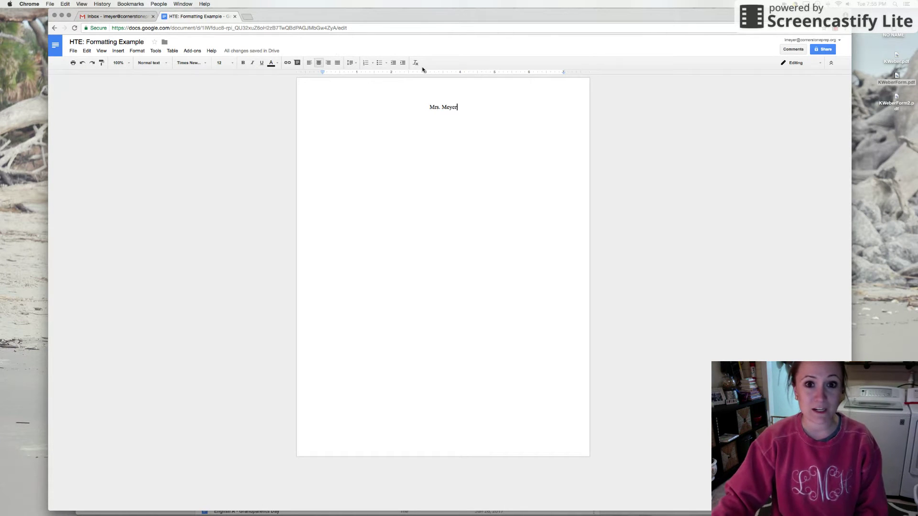
# - Right-align the first line and type the student's name beside the teacher's name
pyautogui.click(328, 63)
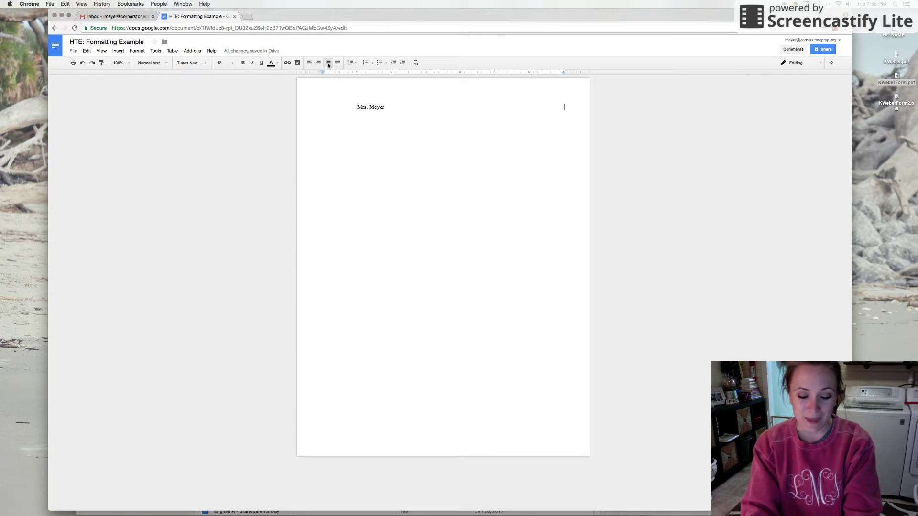
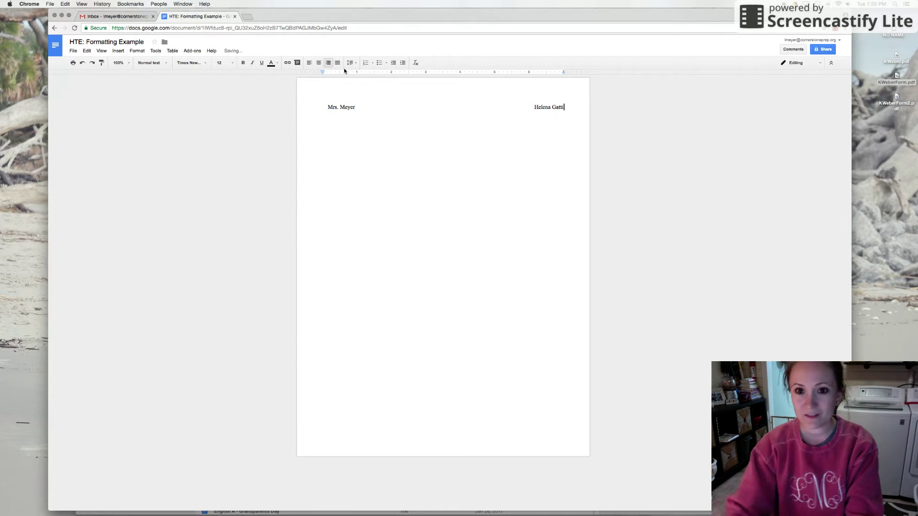
pyautogui.click(478, 101)
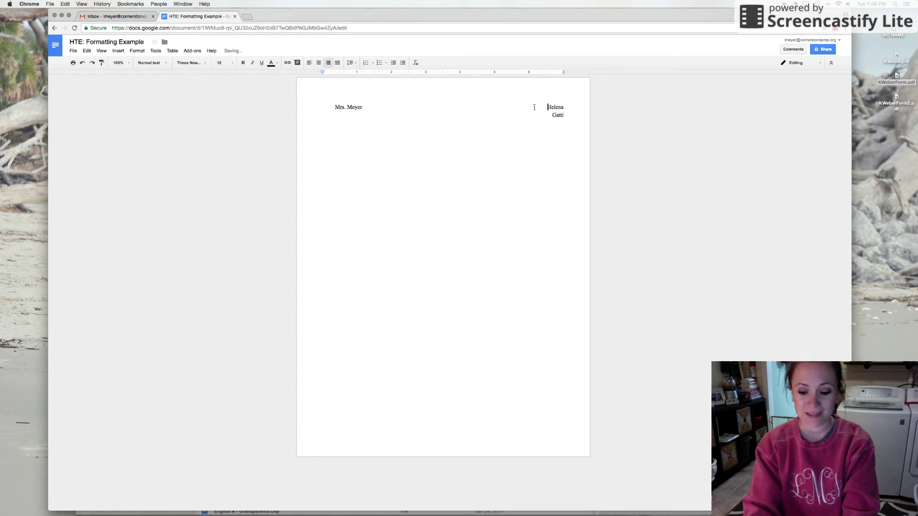
pyautogui.press('BackSpace')
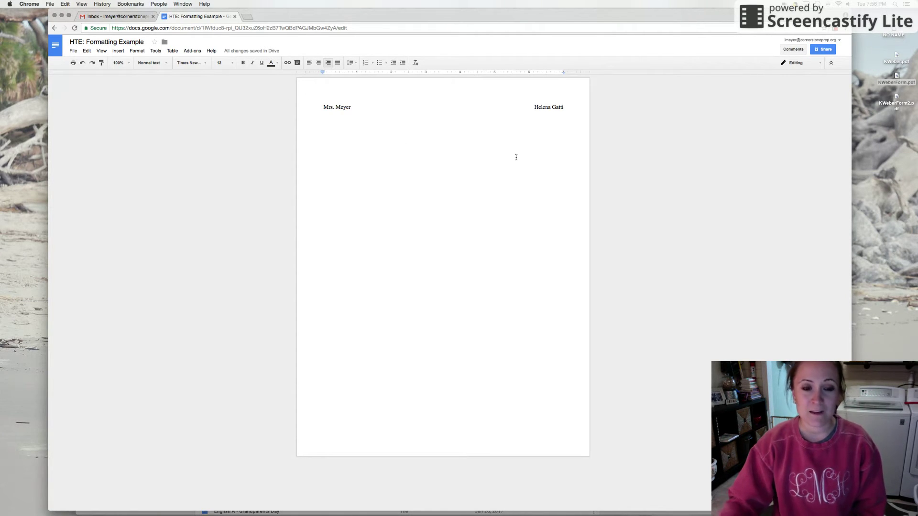
# - Start a second line and type 'How-To-Essay Final Copy'
pyautogui.click(567, 108)
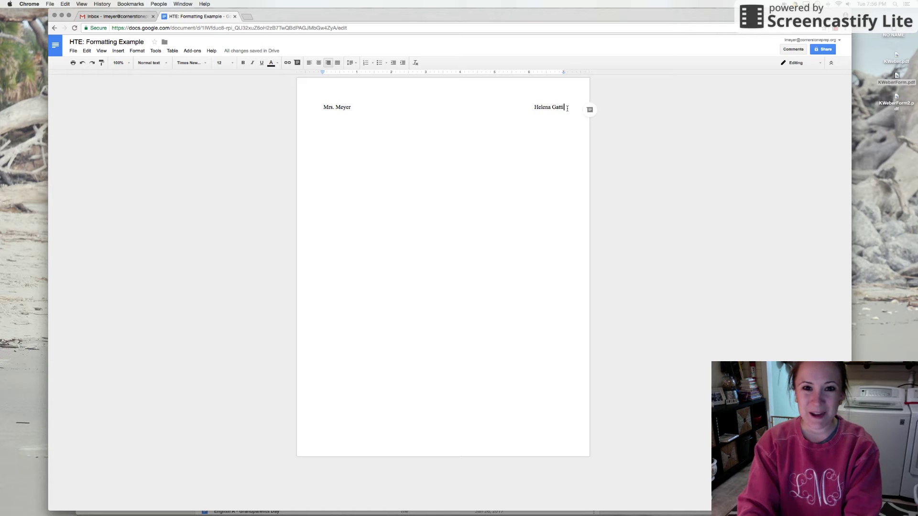
pyautogui.press('Return')
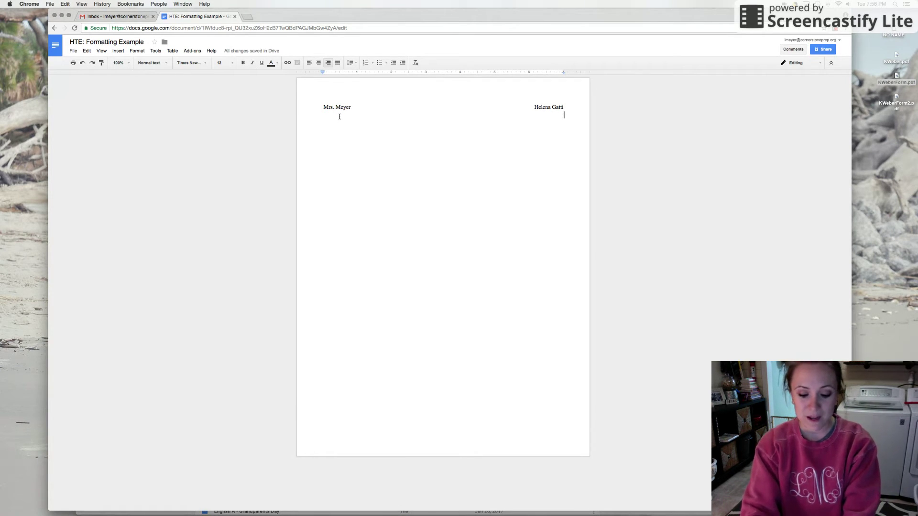
pyautogui.write('How-To')
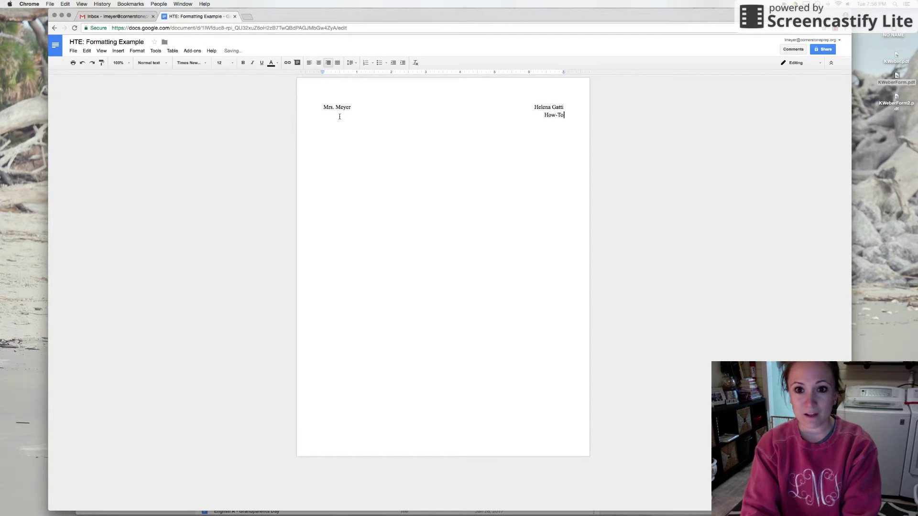
pyautogui.write('-Essay Final Copy')
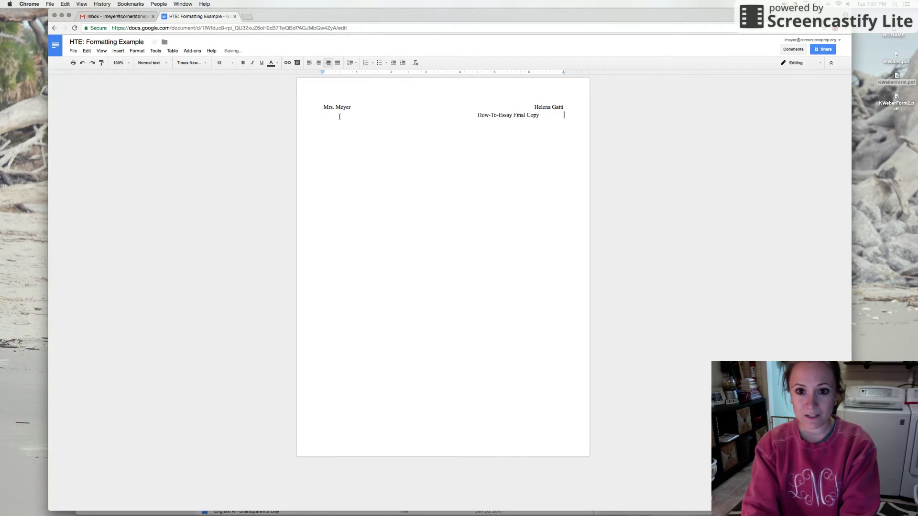
# - Type 'February 7, 2017' and join it onto the How-To-Essay Final Copy line
pyautogui.write('February')
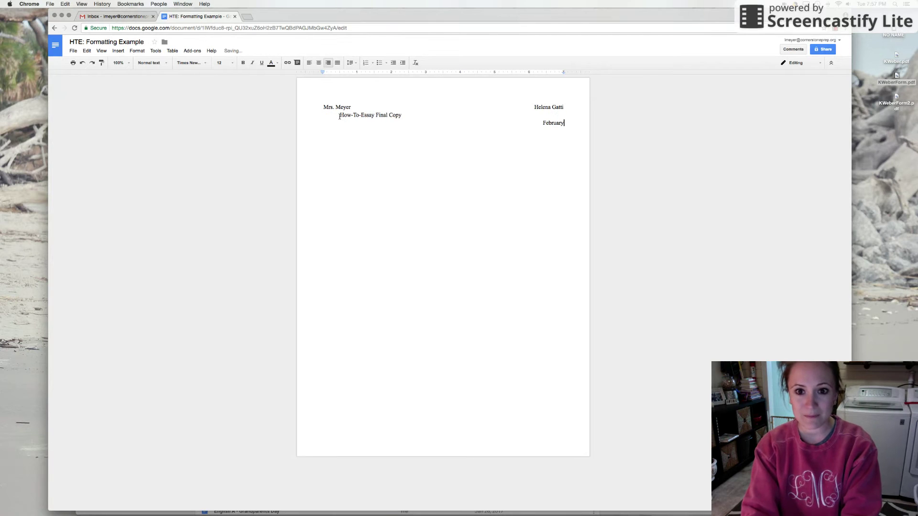
pyautogui.write(' 7, 2017')
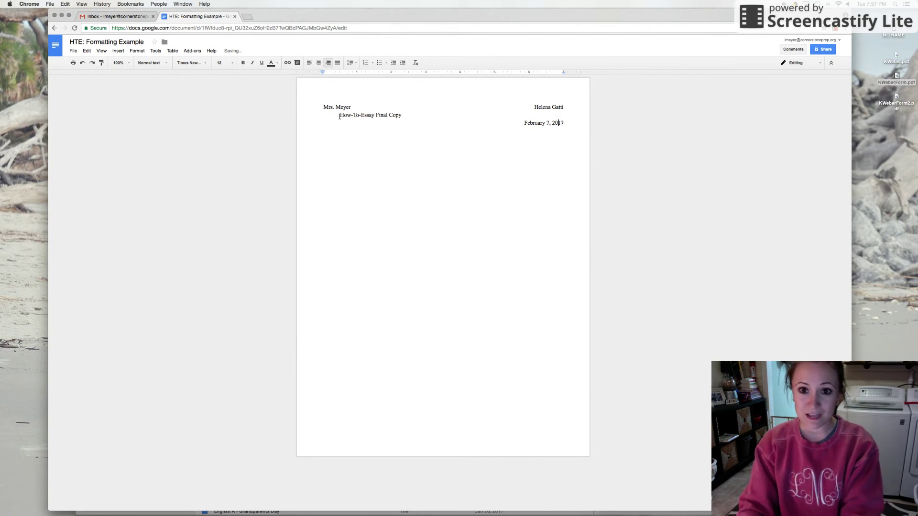
pyautogui.press('Left')
pyautogui.press('Left')
pyautogui.press('Left')
pyautogui.press('Left')
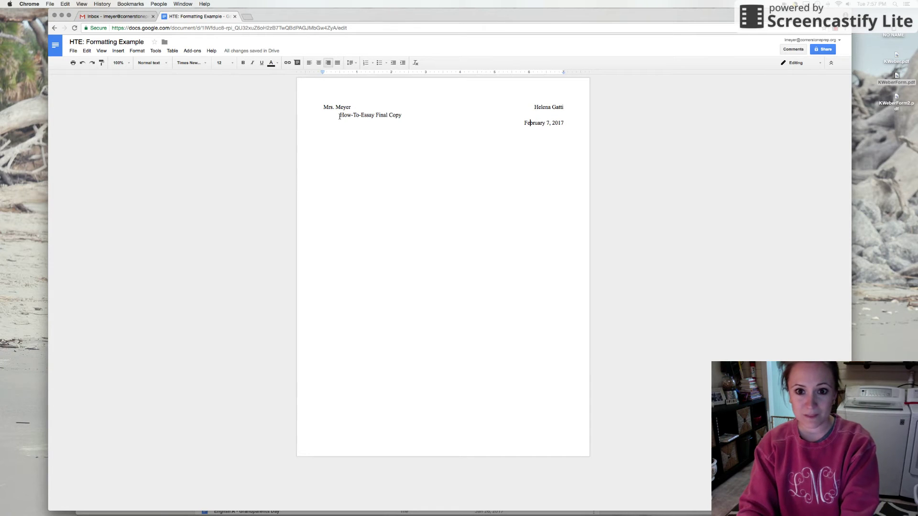
pyautogui.press('Left')
pyautogui.press('Left')
pyautogui.press('BackSpace')
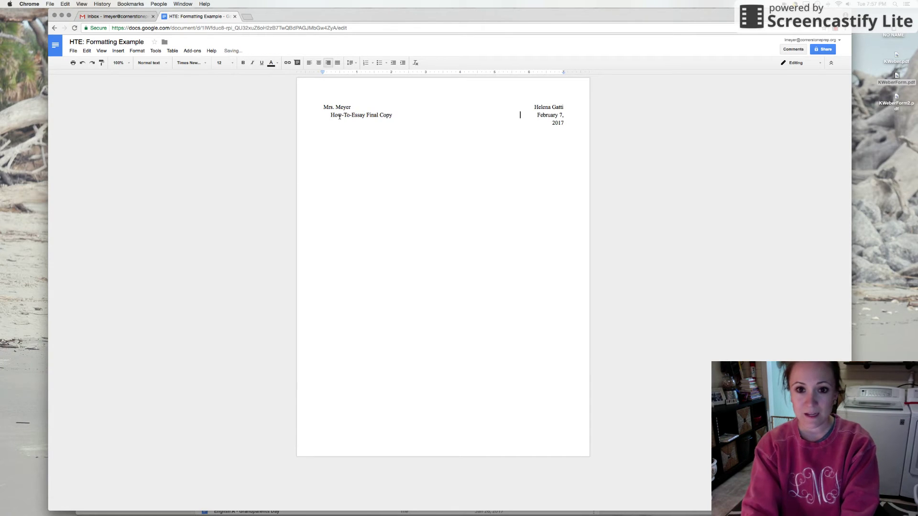
pyautogui.press('BackSpace')
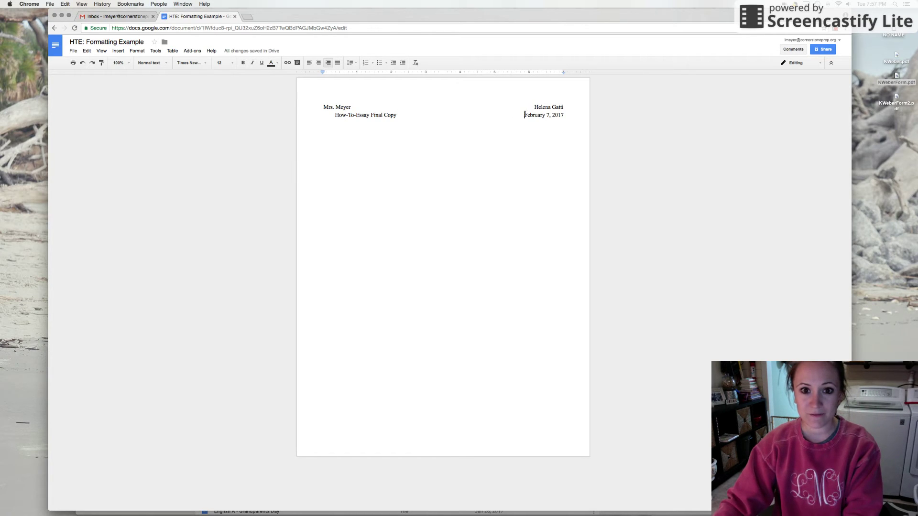
pyautogui.press('BackSpace')
pyautogui.press('BackSpace')
pyautogui.press('BackSpace')
pyautogui.press('BackSpace')
pyautogui.press('BackSpace')
pyautogui.press('BackSpace')
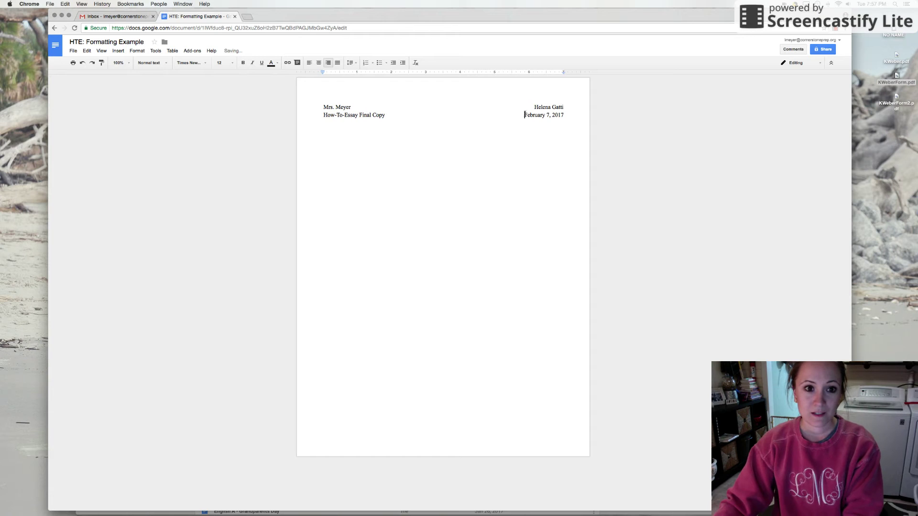
pyautogui.press('super+z')
pyautogui.press('super+shift+z')
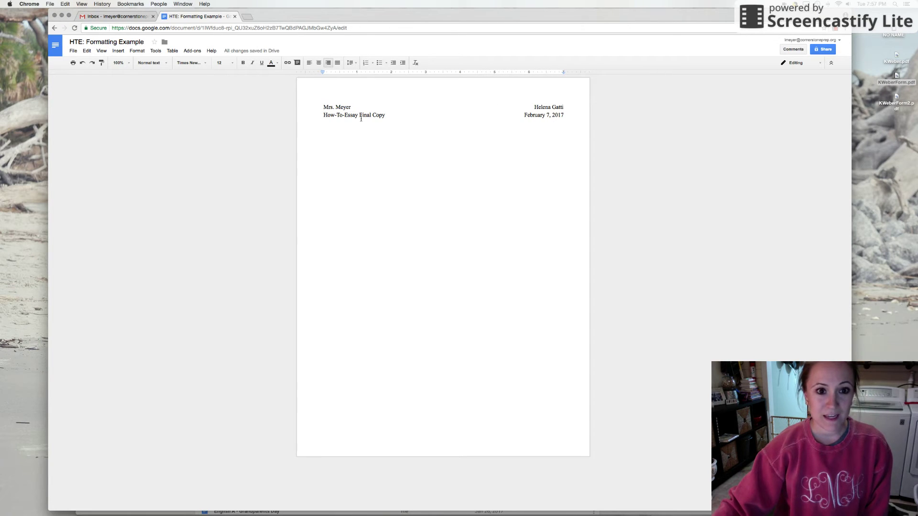
# - Add two blank lines below the date line
pyautogui.click(564, 104)
pyautogui.press('Right')
pyautogui.press('Left')
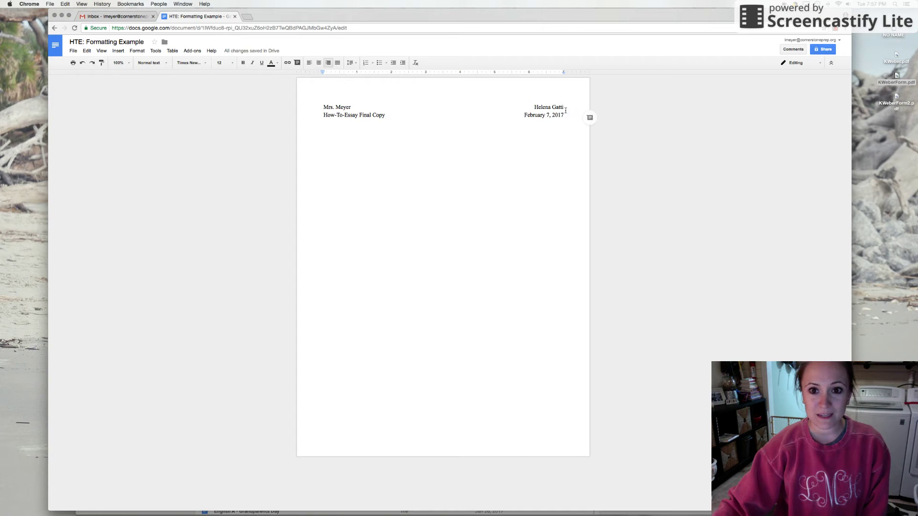
pyautogui.press('Right')
pyautogui.press('Left')
pyautogui.press('Right')
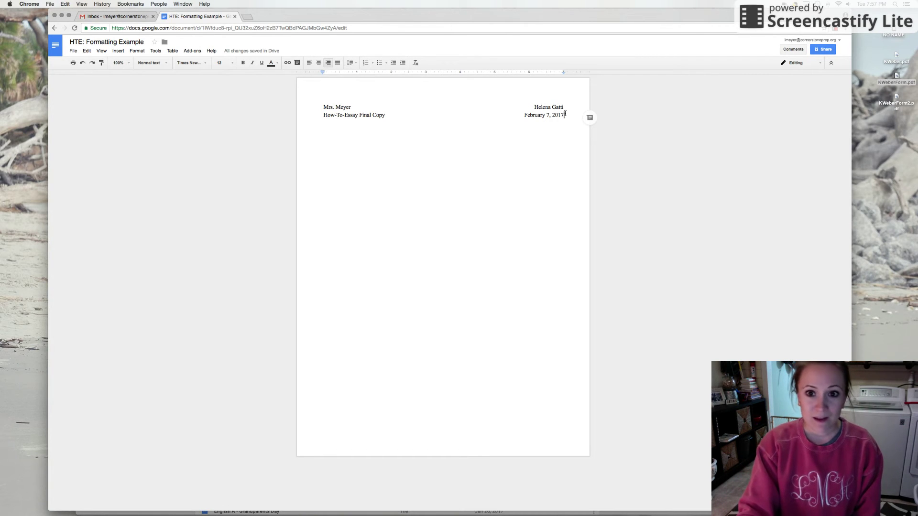
pyautogui.press('Return')
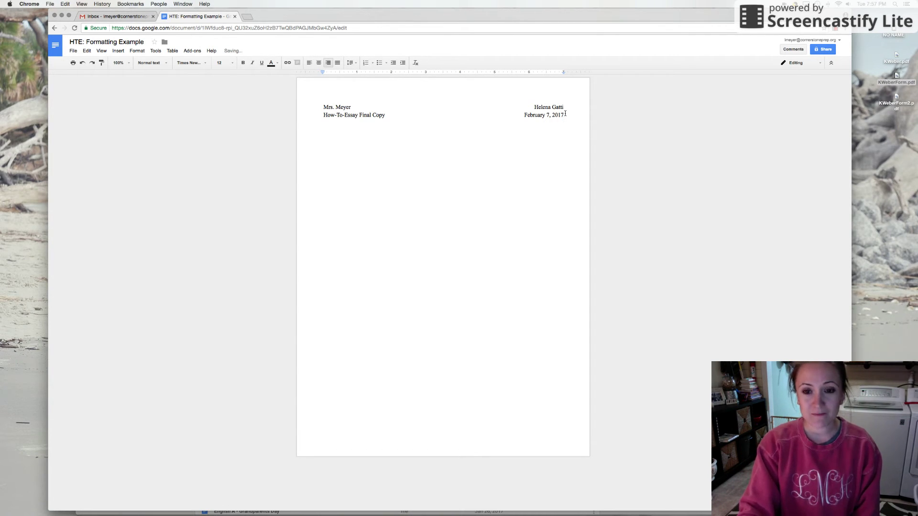
pyautogui.press('Return')
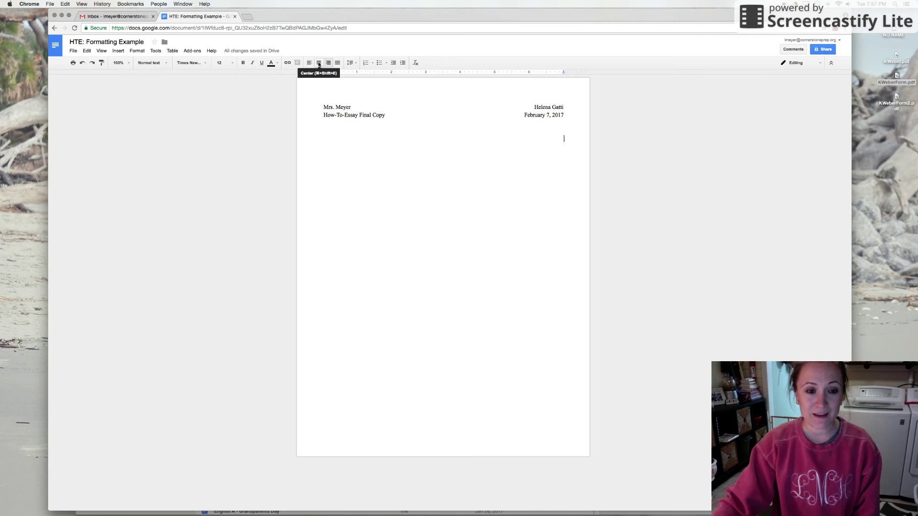
# - Type a centered, bold '(Title)' line, then turn bold off and start a new line
pyautogui.click(318, 64)
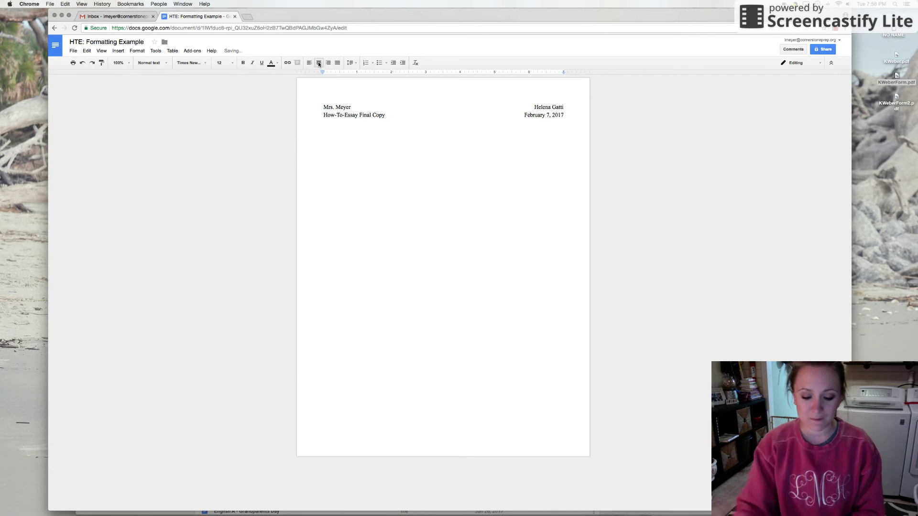
pyautogui.click(242, 63)
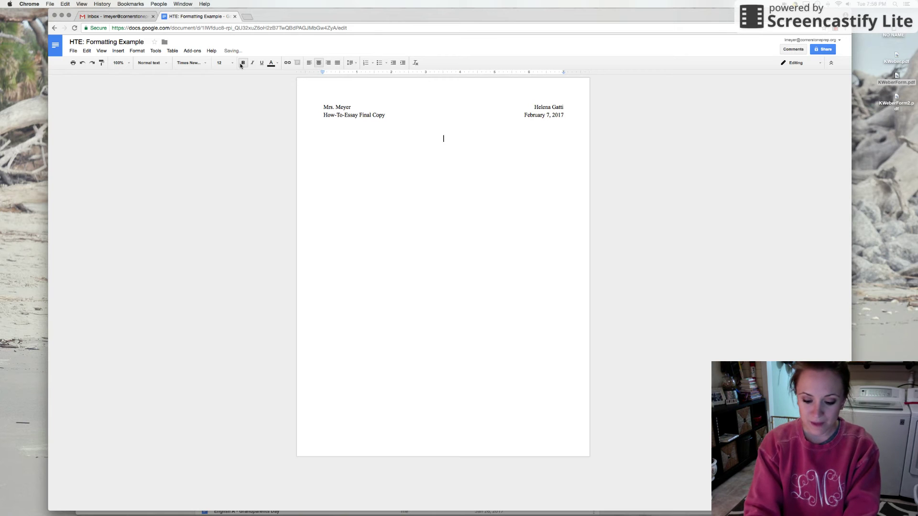
pyautogui.write('(Title)')
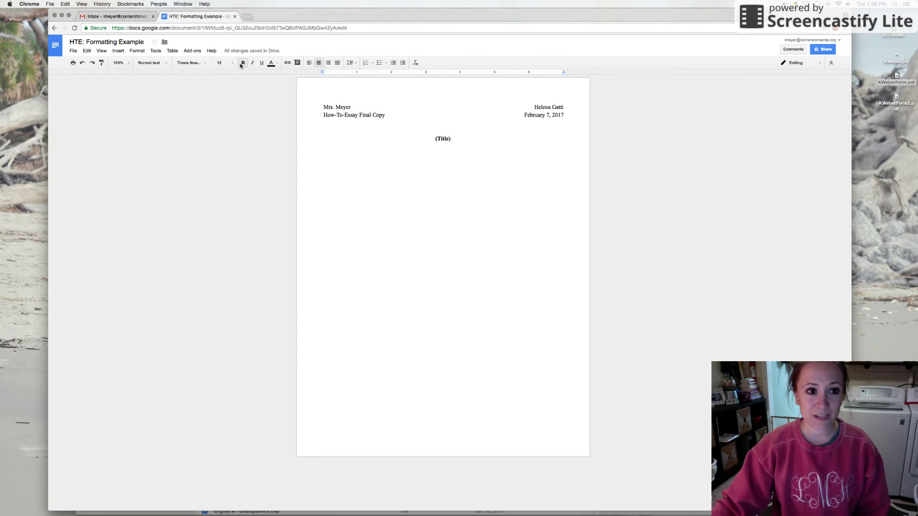
pyautogui.click(244, 65)
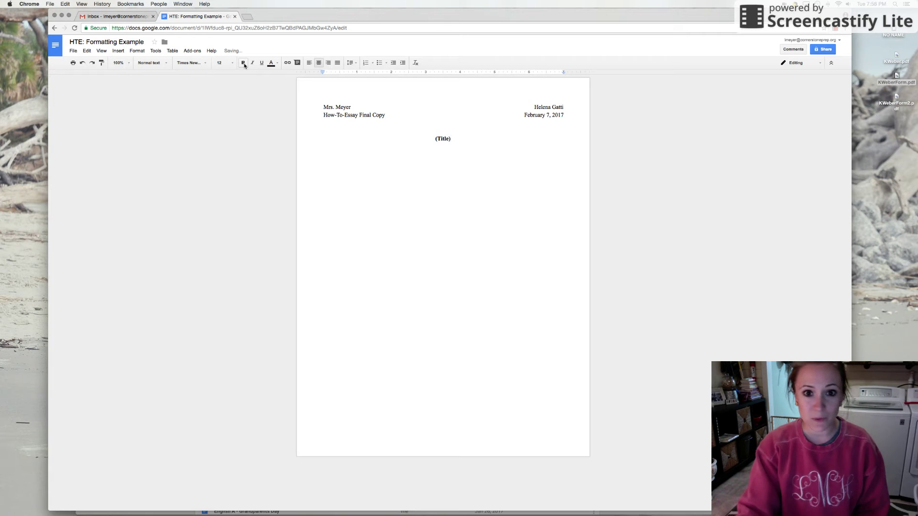
pyautogui.press('Return')
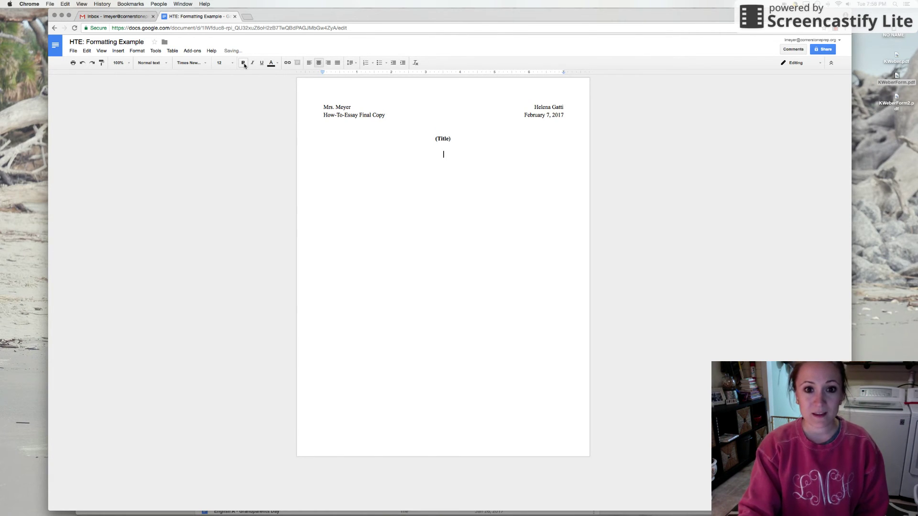
# - Type the first Tab-indented, left-aligned, non-bold placeholder paragraph ending with a period
pyautogui.click(244, 64)
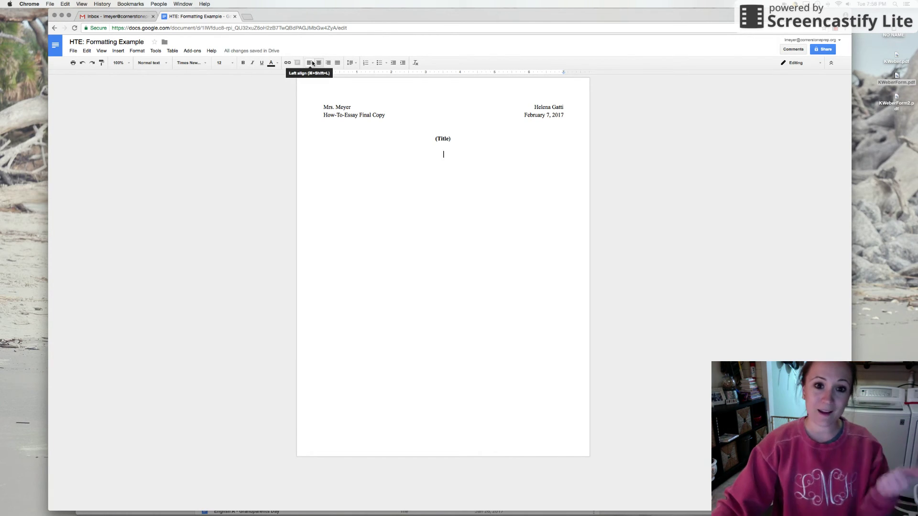
pyautogui.click(311, 62)
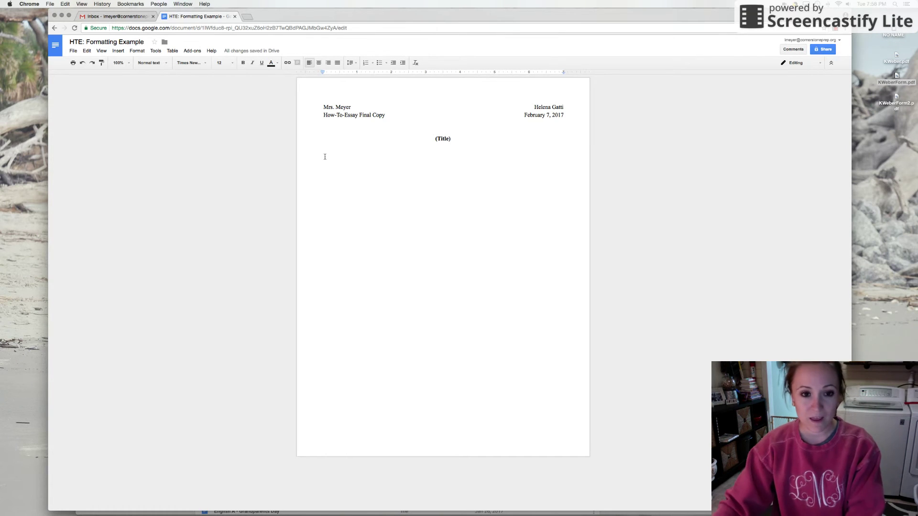
pyautogui.press('Tab')
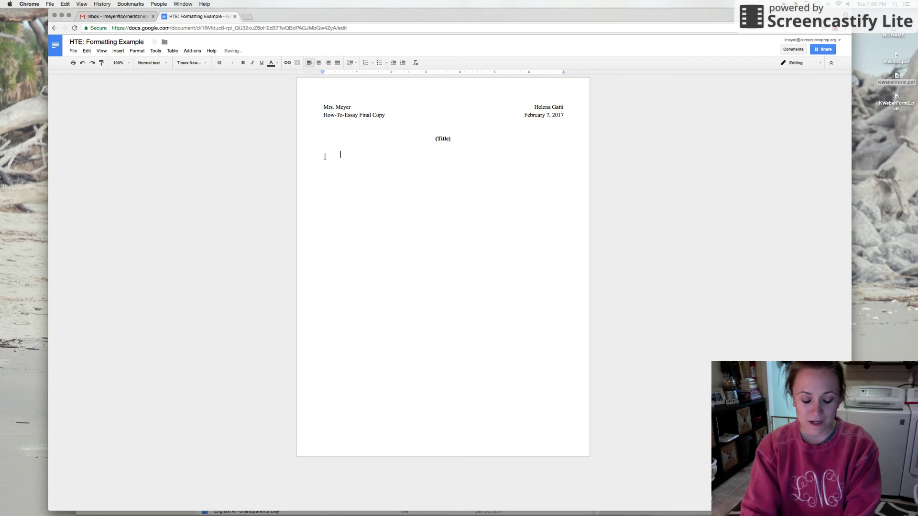
pyautogui.write('alksdjflsjkdfksjdflsjdfls')
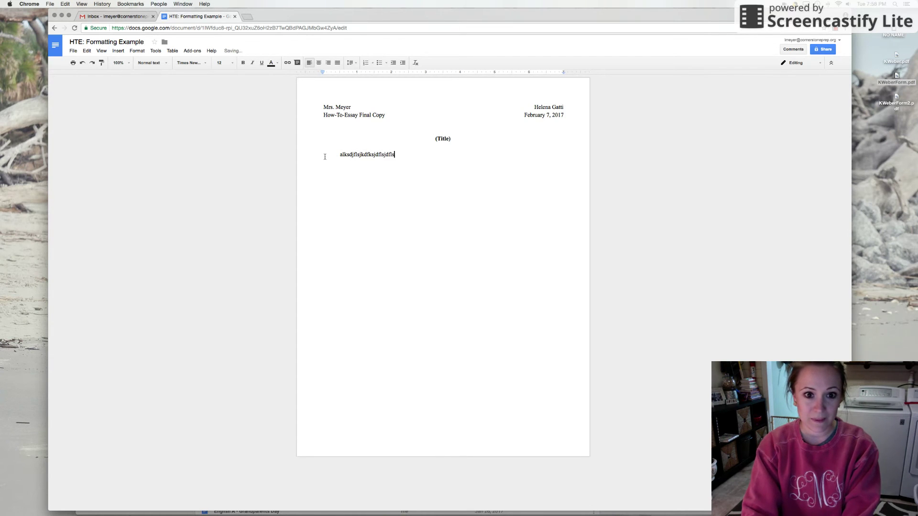
pyautogui.write('jdflksdjflj')
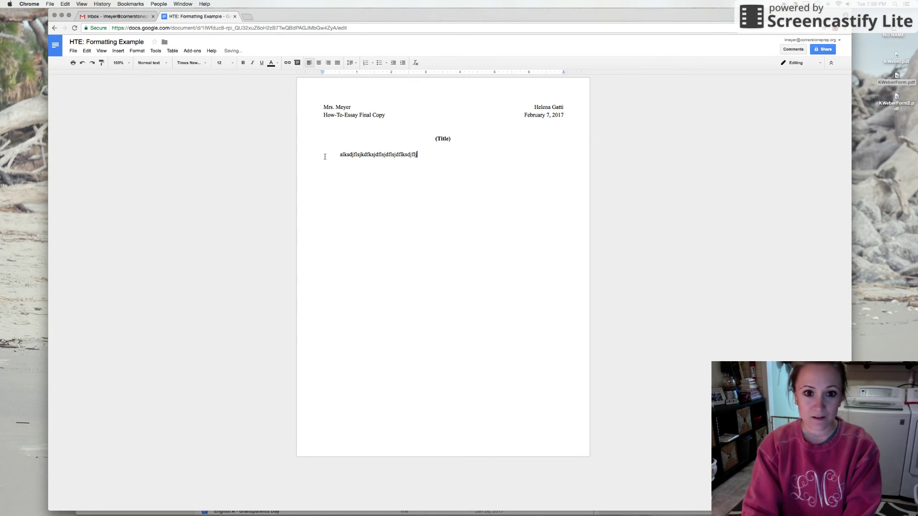
pyautogui.write(' dflsakjdflkjsdf ')
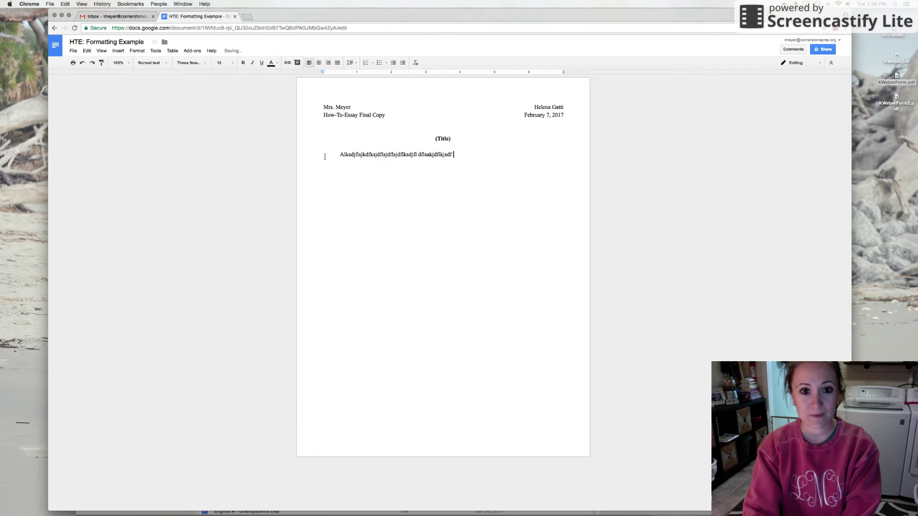
pyautogui.write('lskdjflskjdf s. Sdlkfjsdlkfj ')
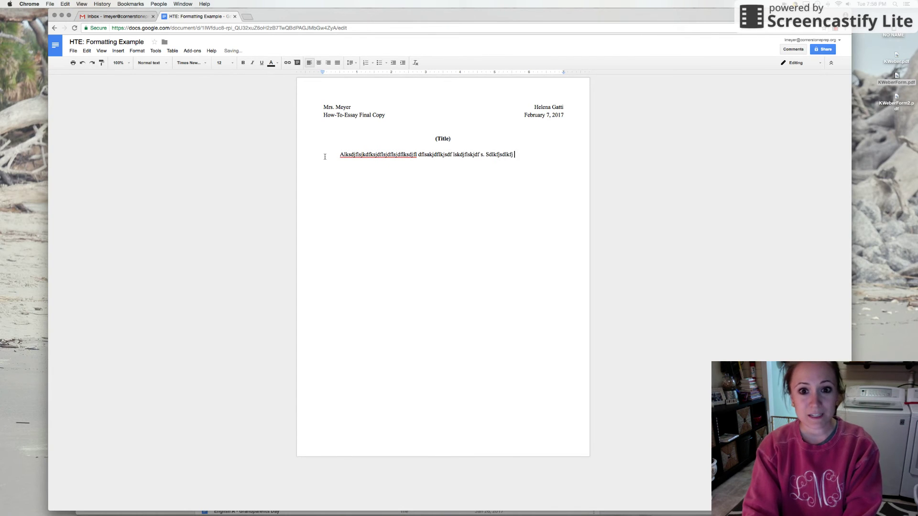
pyautogui.write('sldkfjsldkjf lskdfjsld.')
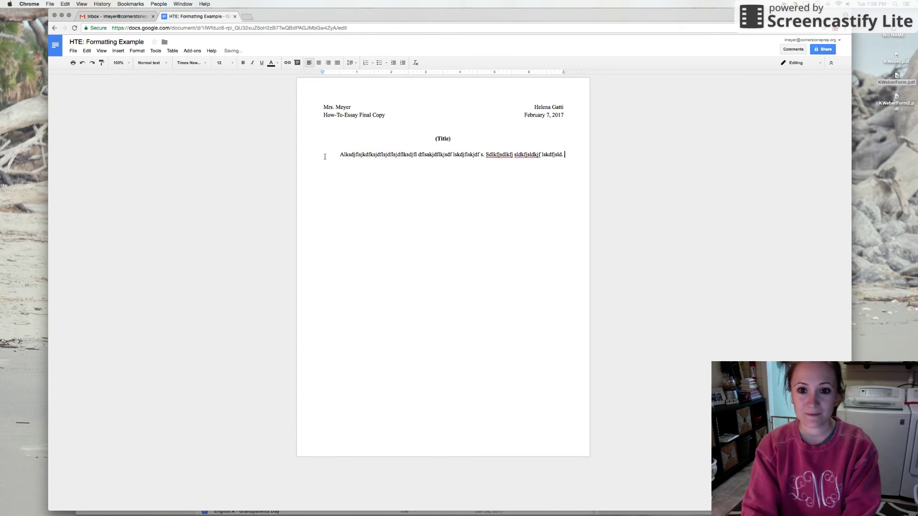
pyautogui.write(' sdlkfjslkd')
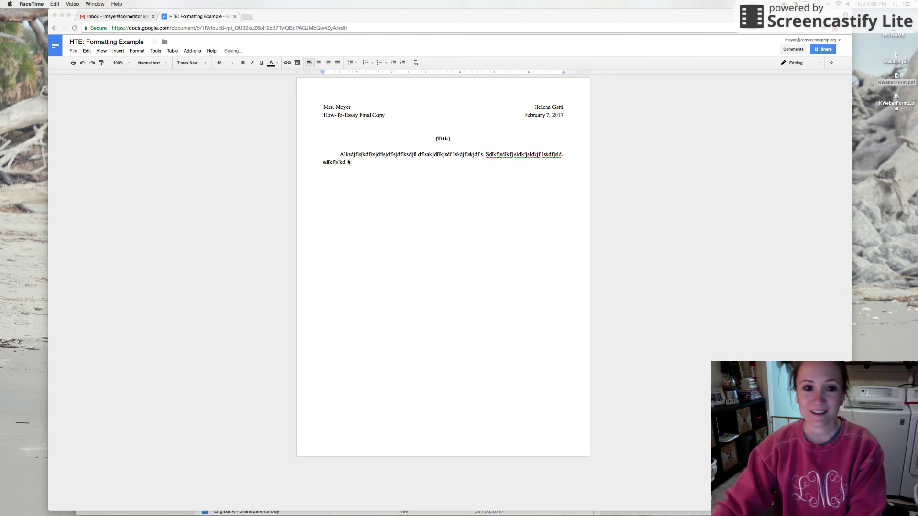
pyautogui.click(348, 163)
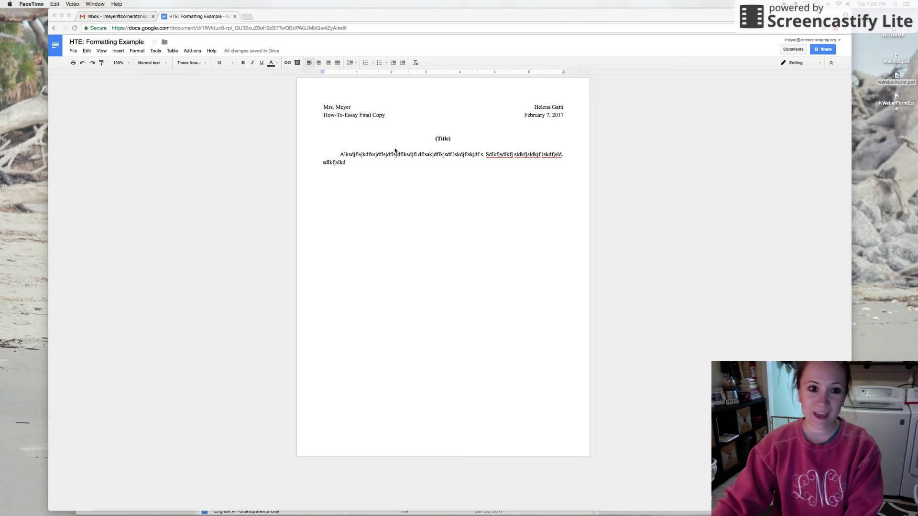
pyautogui.click(394, 150)
pyautogui.write('.')
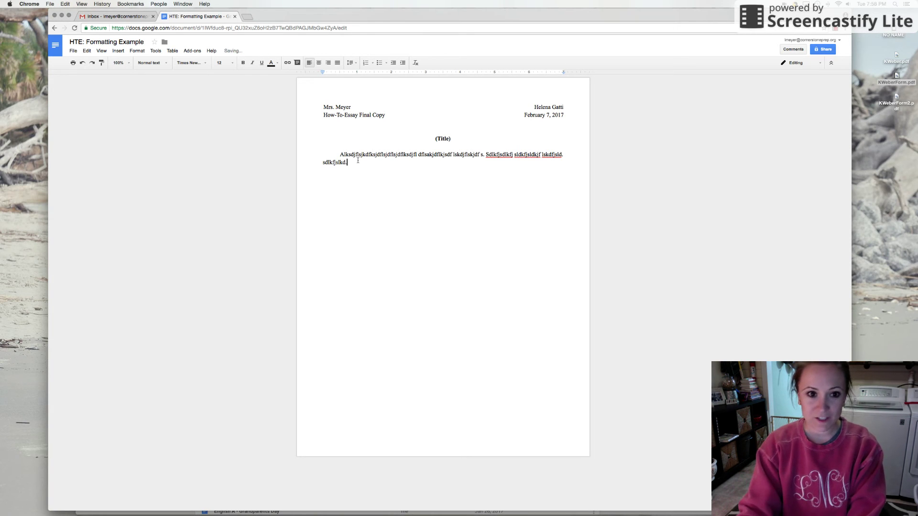
# - Add second and third Tab-indented placeholder paragraphs
pyautogui.press('Return')
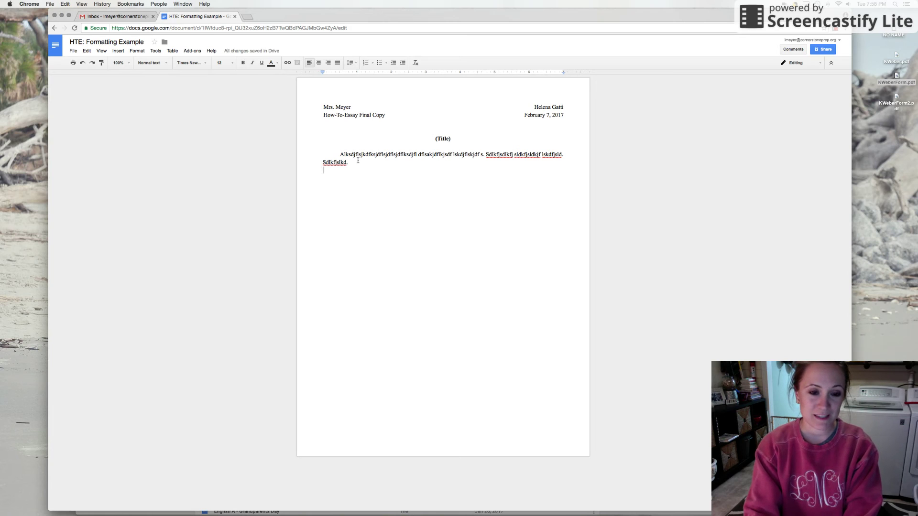
pyautogui.press('Tab')
pyautogui.write('Lskjdflsdkjf. Sdlkfjd .')
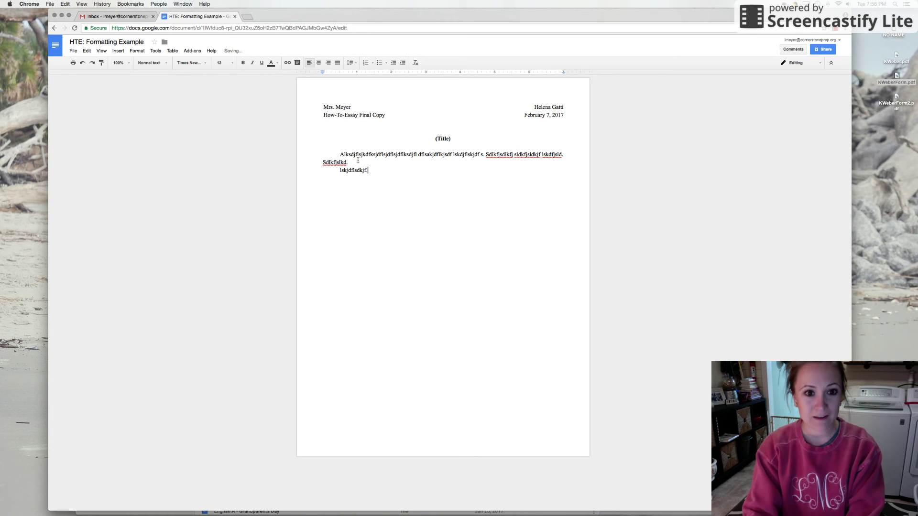
pyautogui.write(' s')
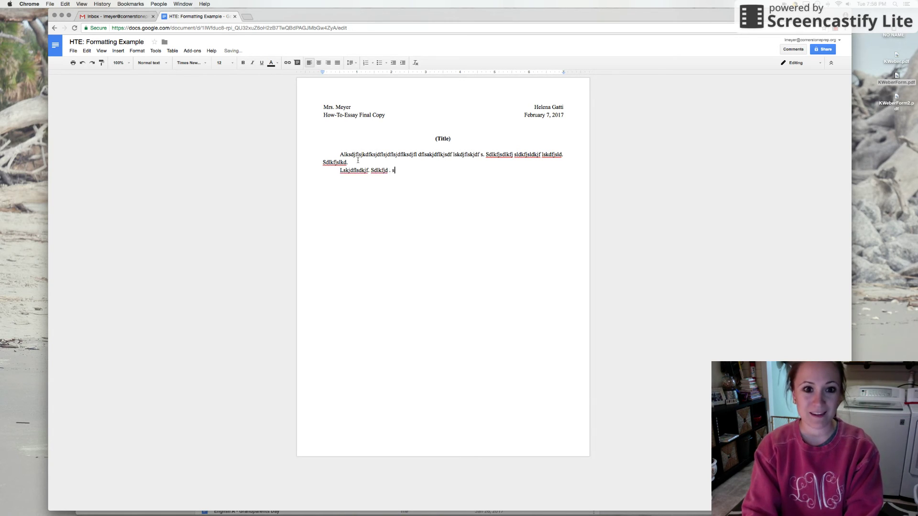
pyautogui.write('.')
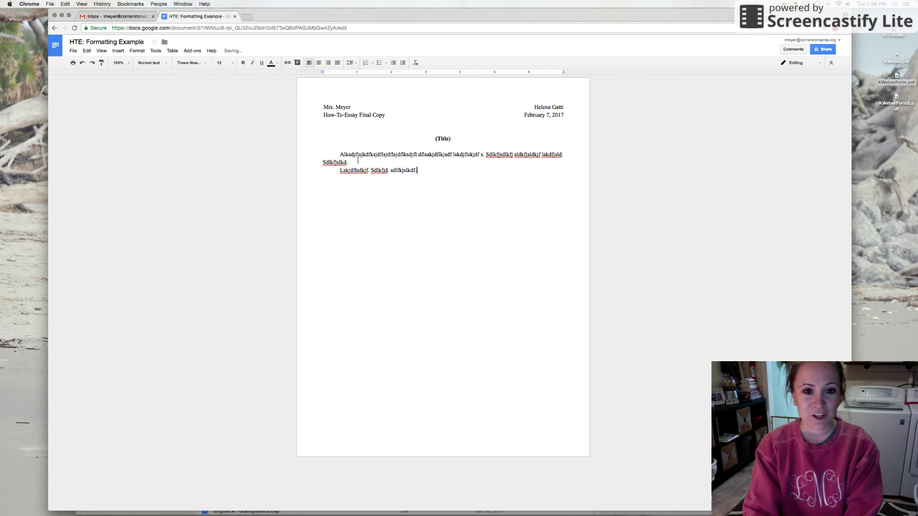
pyautogui.write(' Sdlkfjslkdf. sdlkfjslkdjf. Alsdkfjsl ')
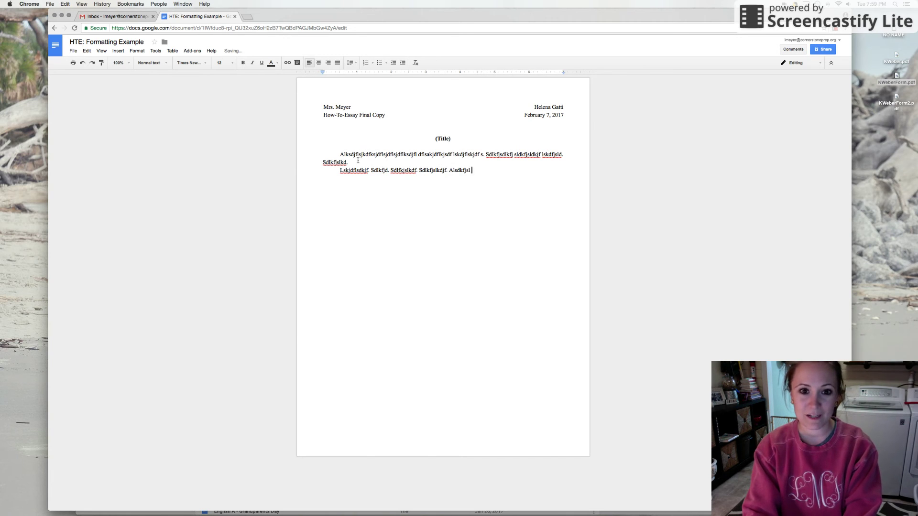
pyautogui.write('f. Salkdjflksjf.')
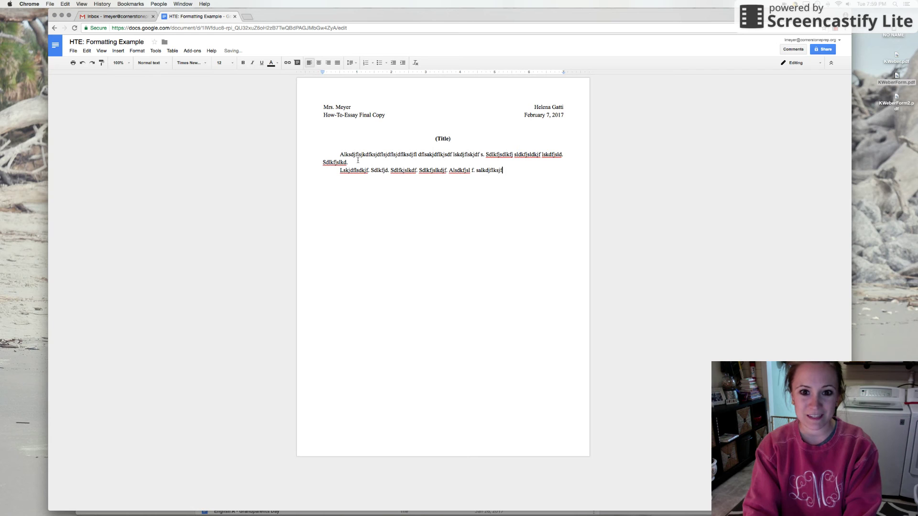
pyautogui.press('Return')
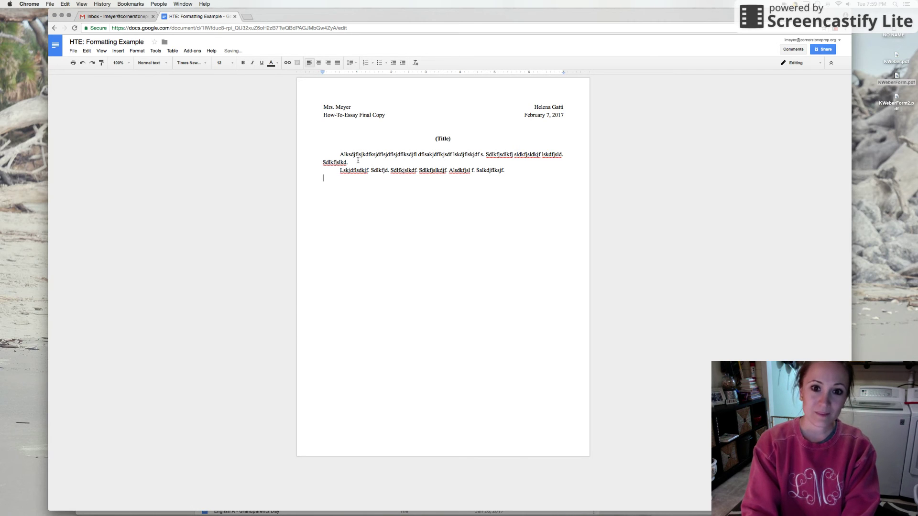
pyautogui.press('Tab')
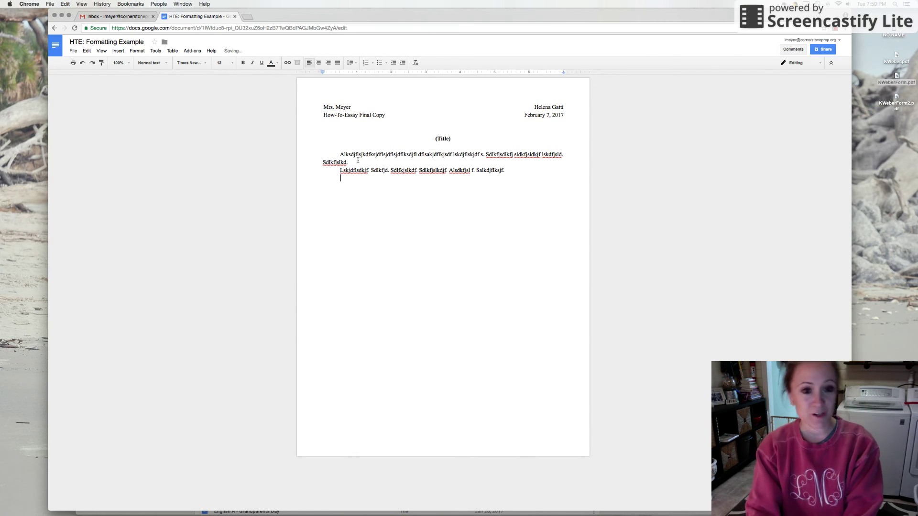
pyautogui.write('Sldkfjsldfj. sd')
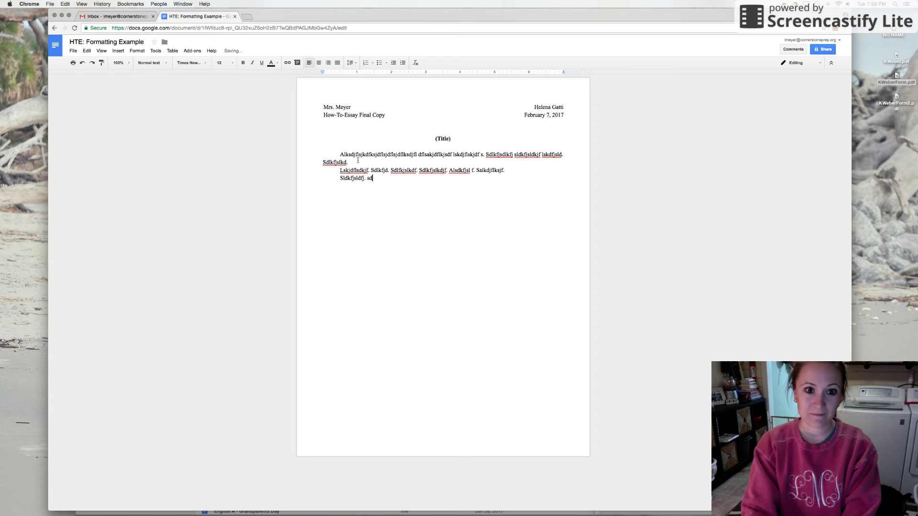
pyautogui.write('lfkjsdlfkj. ')
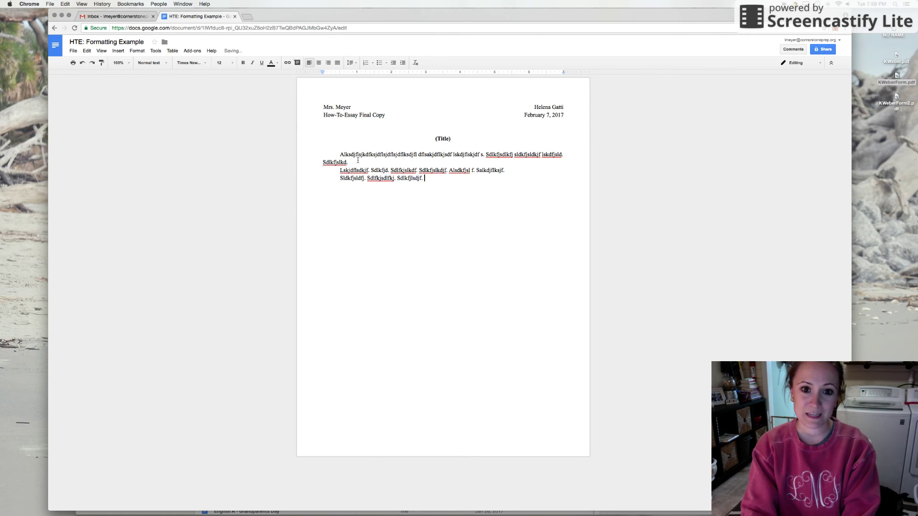
pyautogui.write('Sdlfkjlsdjf. Sldkfjsl df.')
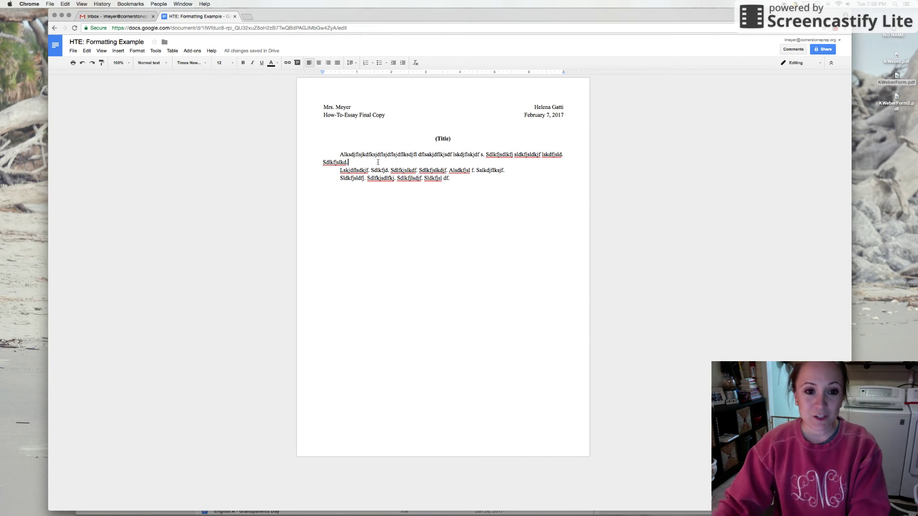
# - Insert blank lines between the paragraphs and select all three
pyautogui.press('Return')
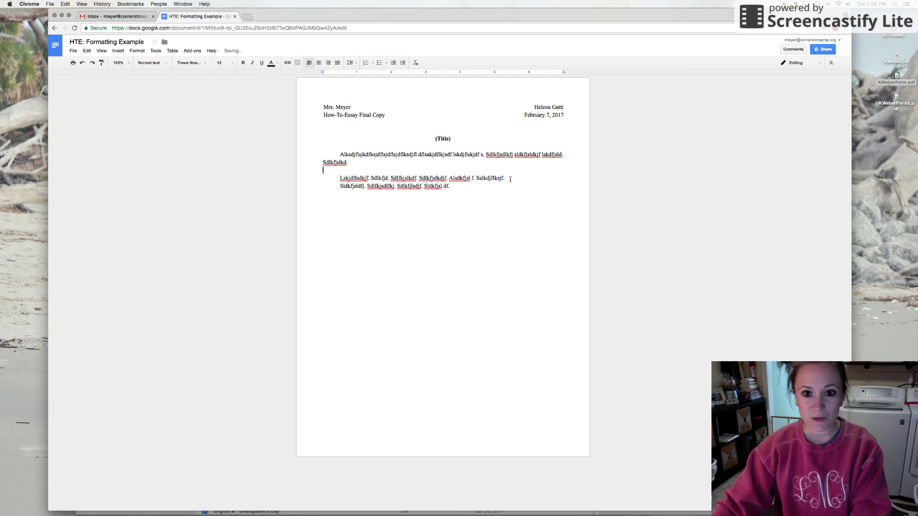
pyautogui.click(510, 179)
pyautogui.press('Return')
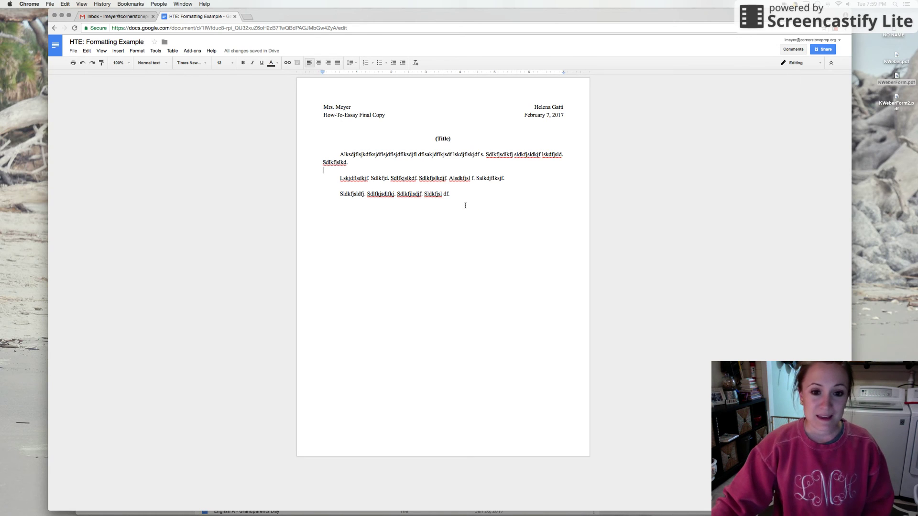
pyautogui.moveTo(455, 194); pyautogui.dragTo(312, 155)
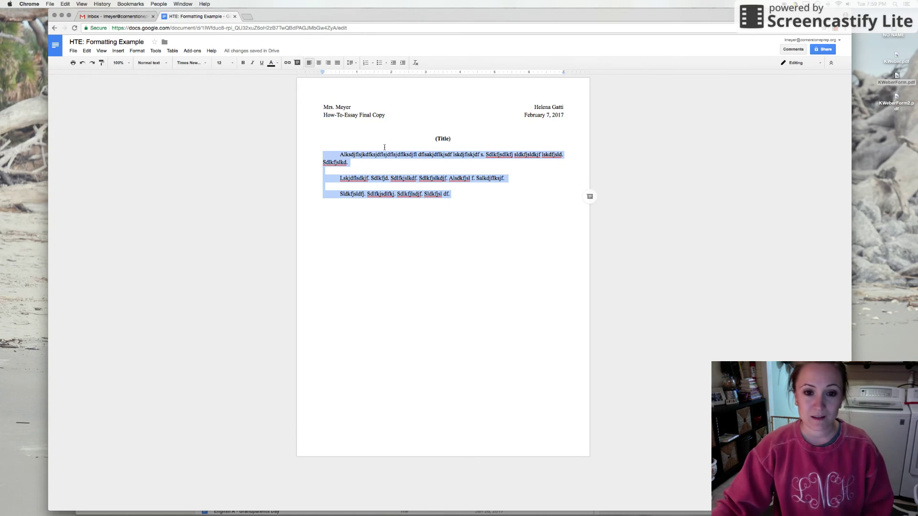
# - Set the three body paragraphs to Double line spacing
pyautogui.rightClick(345, 157)
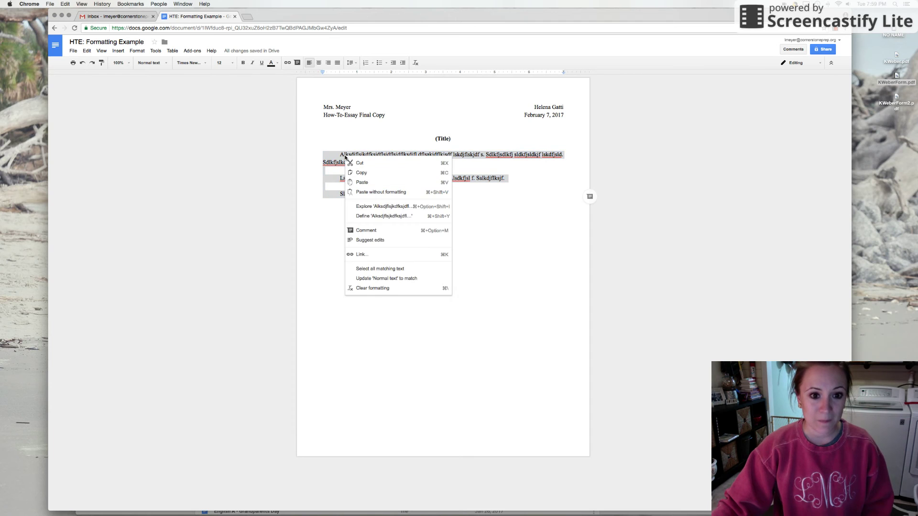
pyautogui.click(489, 168)
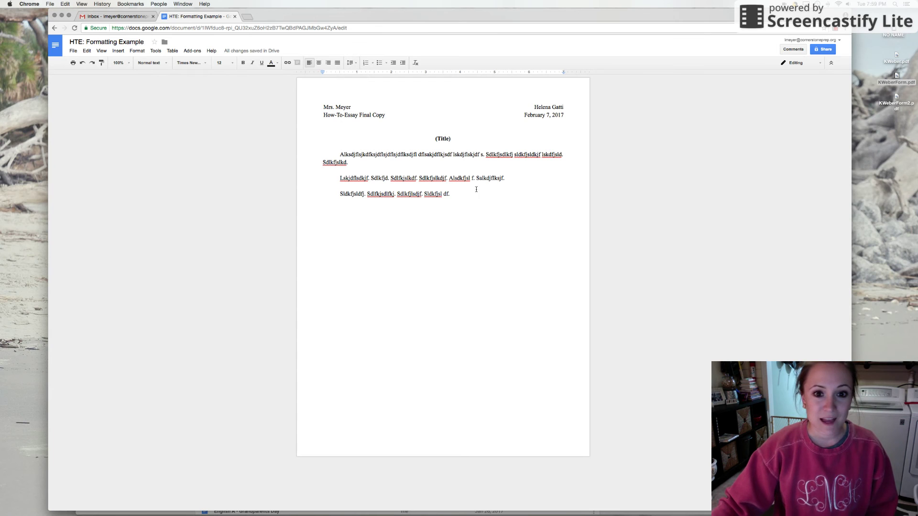
pyautogui.moveTo(455, 194); pyautogui.dragTo(341, 152)
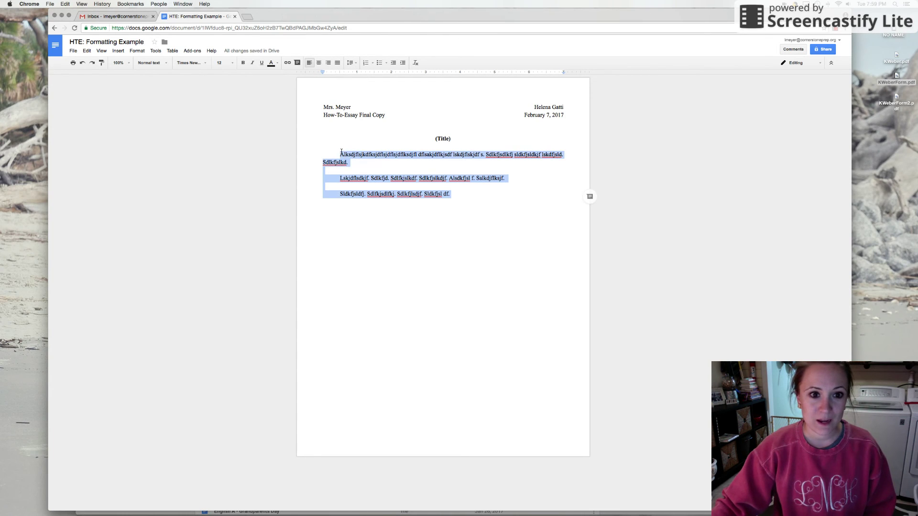
pyautogui.click(351, 64)
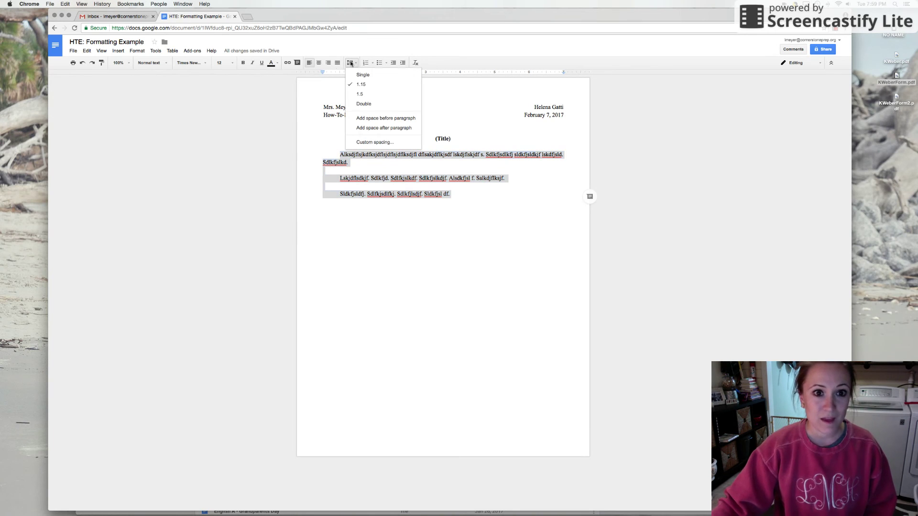
pyautogui.click(363, 104)
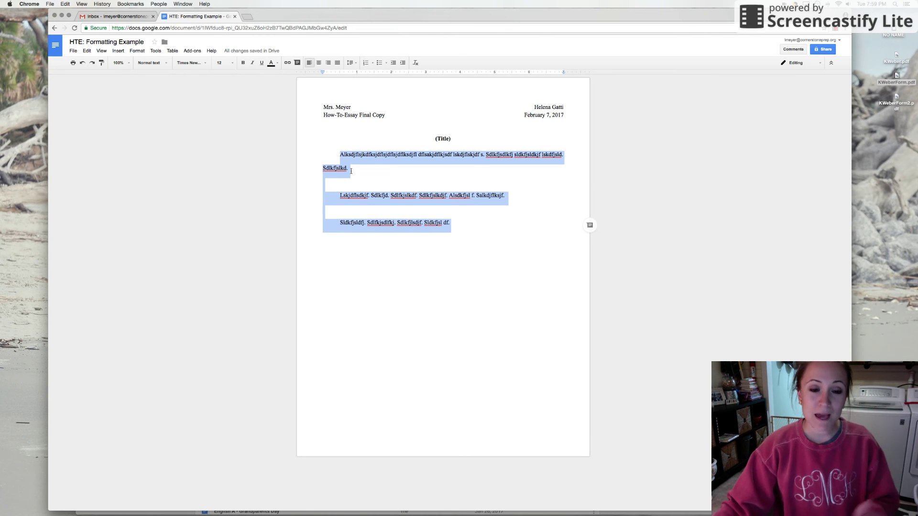
pyautogui.click(345, 186)
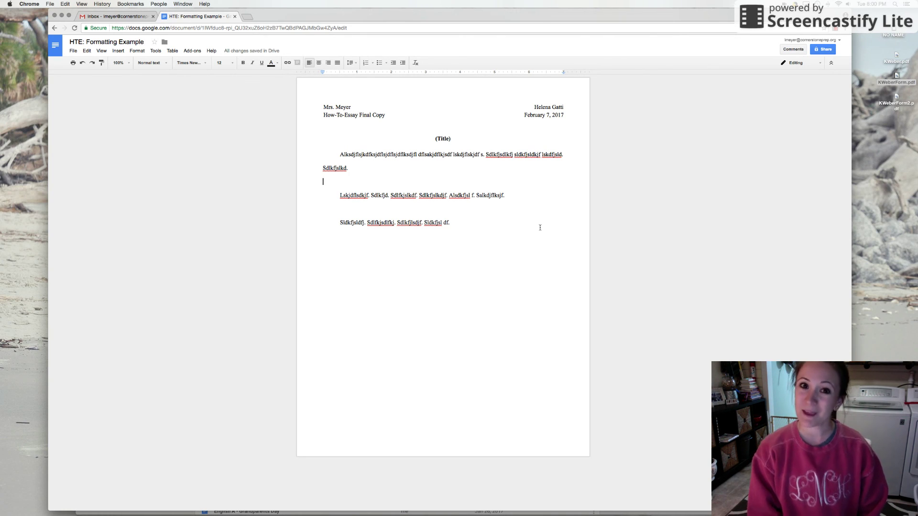
pyautogui.moveTo(459, 515)
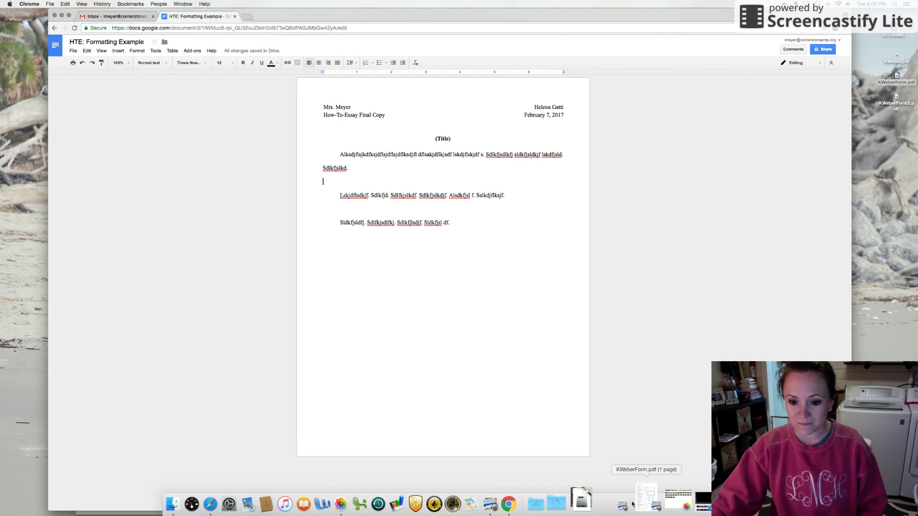
pyautogui.click(690, 503)
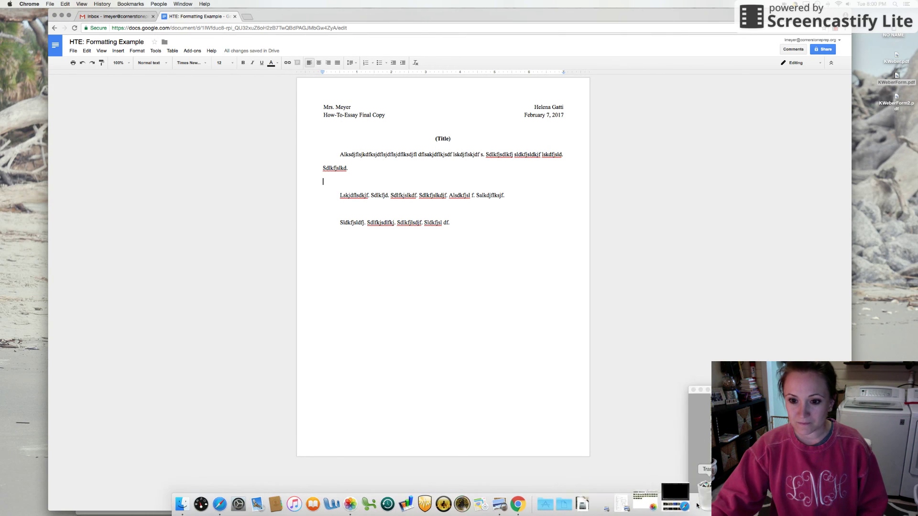